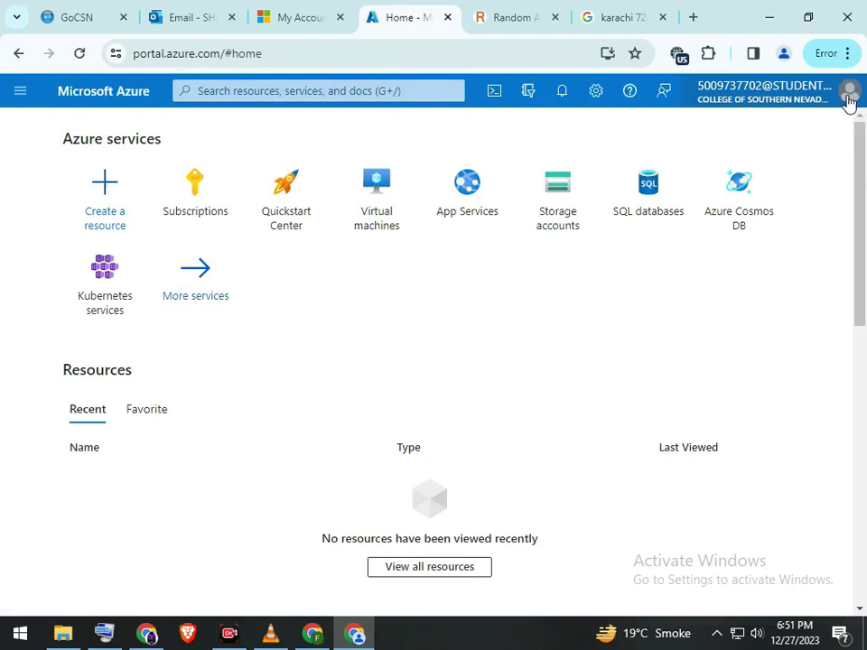
Turn off the Browsec VPN and check the signed-in account in Outlook before returning to the Azure portal
left_click(681, 56)
left_click(660, 405)
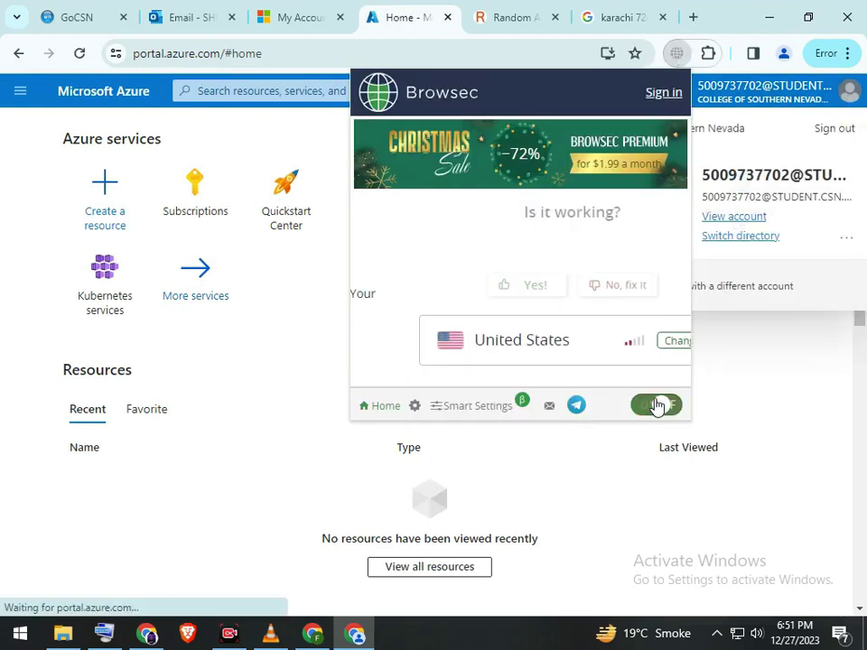
left_click(759, 188)
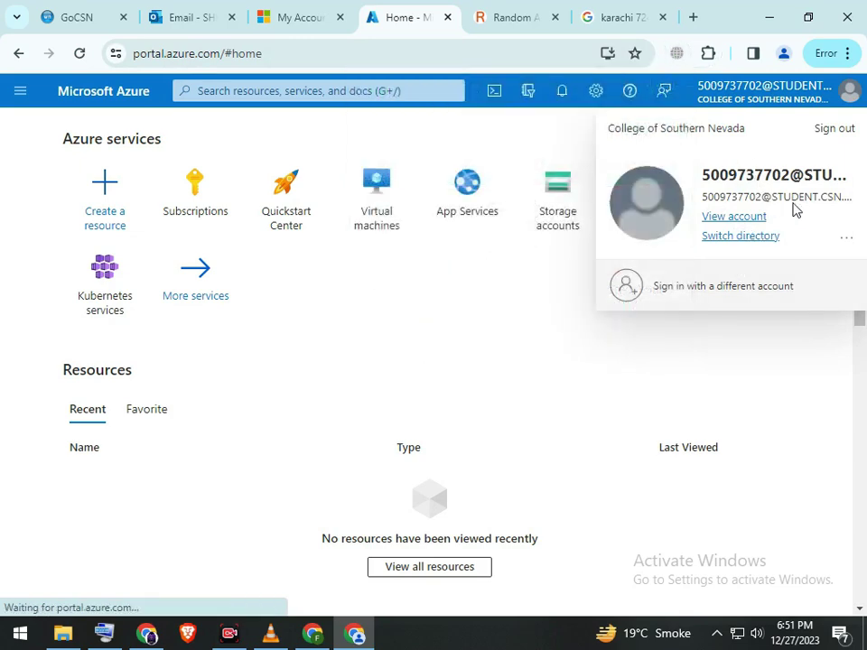
left_click(222, 13)
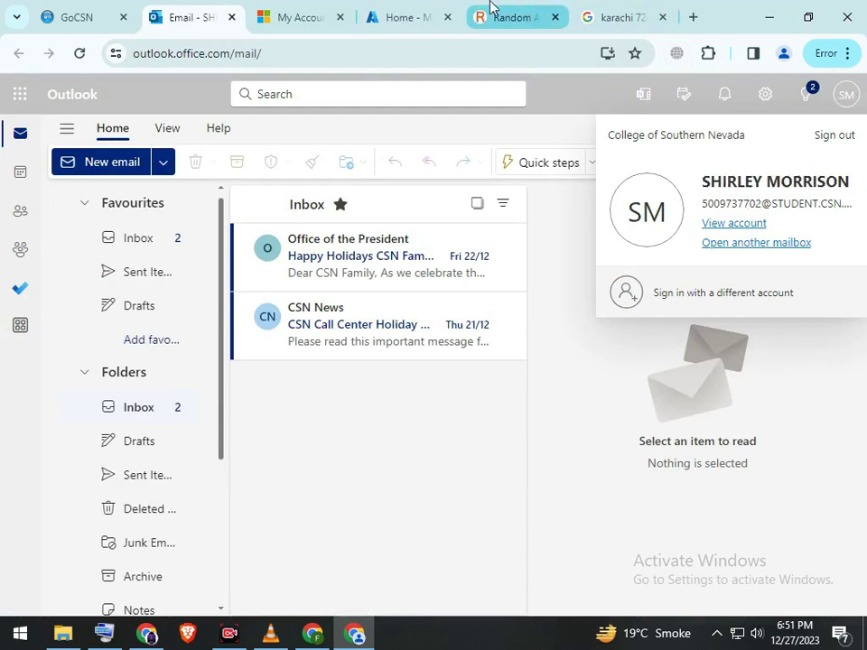
left_click(446, 9)
Open the portal's Subscriptions page and examine the Azure for Students subscription's role, cost and status
left_click(523, 357)
scroll(519, 367, "down", 1)
scroll(519, 367, "down", 2)
left_click(146, 447)
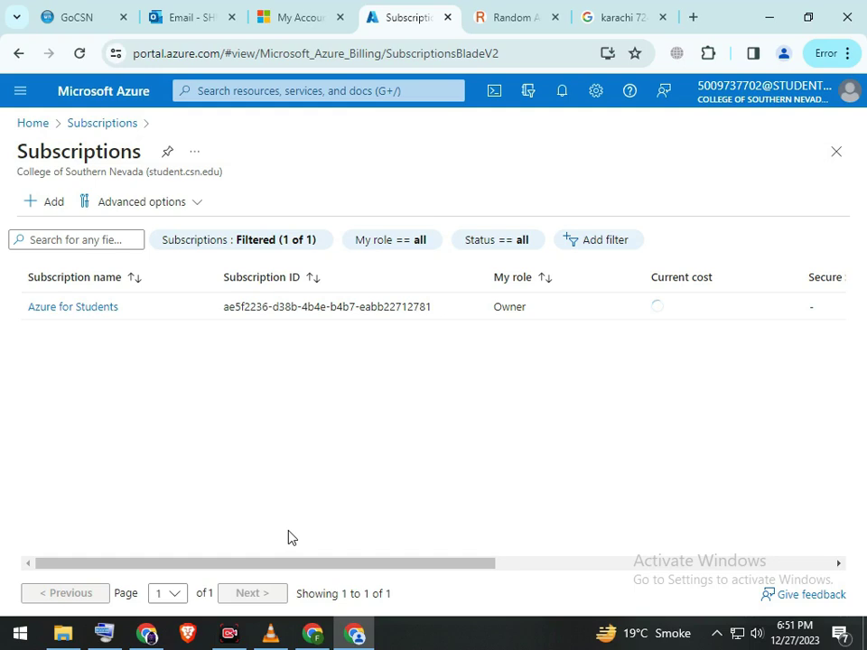
left_click_drag(305, 565, 679, 371)
double_click(714, 307)
left_click(608, 521)
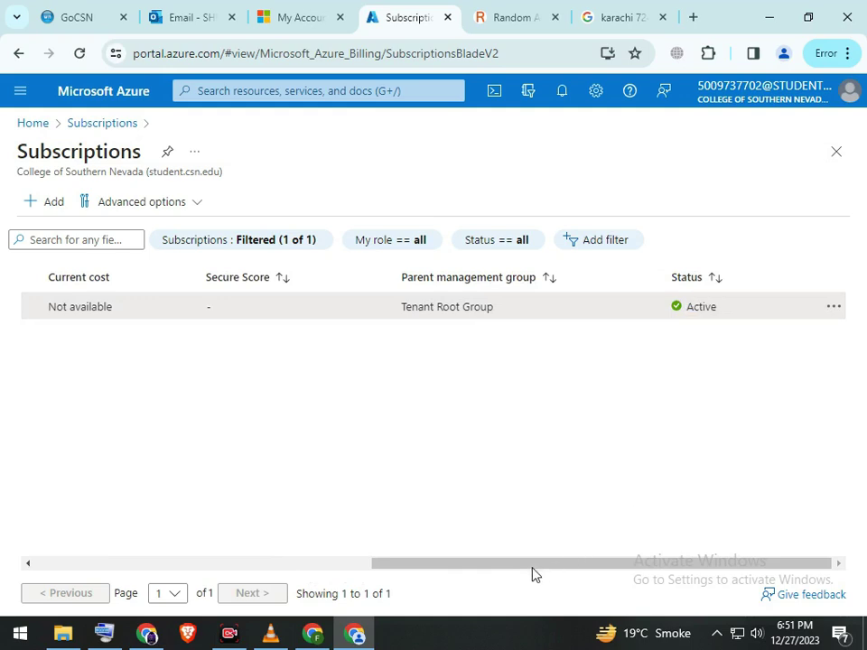
left_click_drag(511, 571, 111, 550)
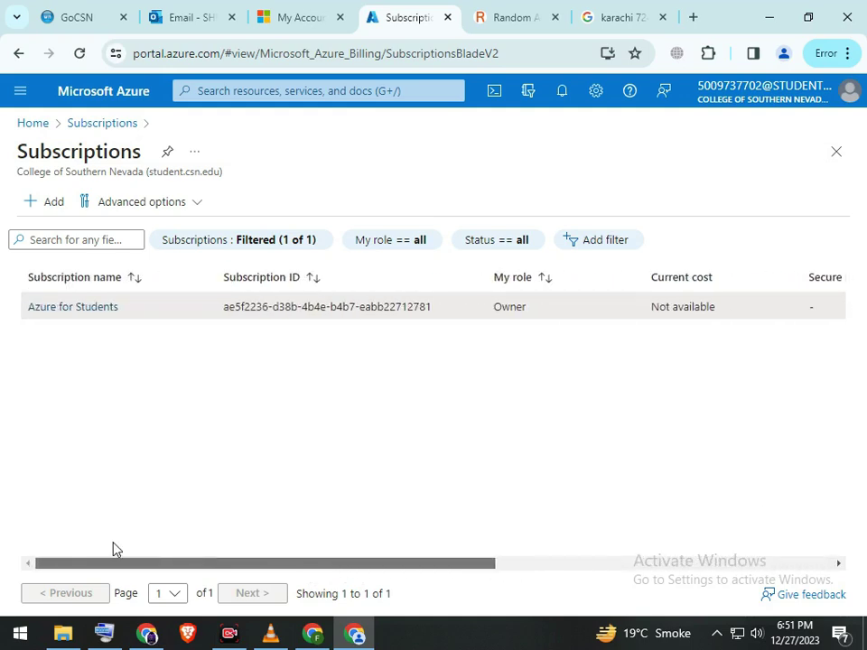
Try to open the Create a resource page from the portal home and sign in again
left_click(32, 125)
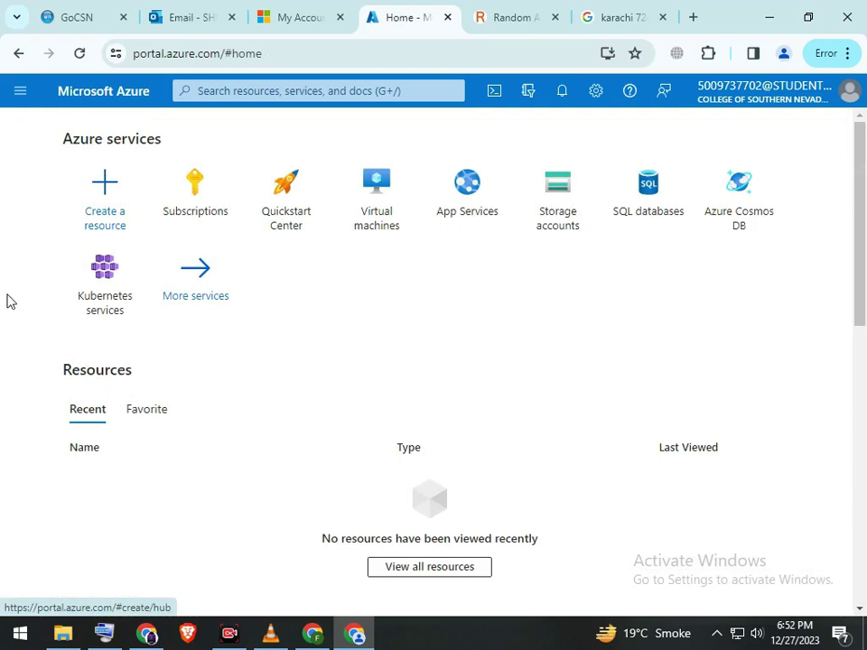
left_click(124, 187)
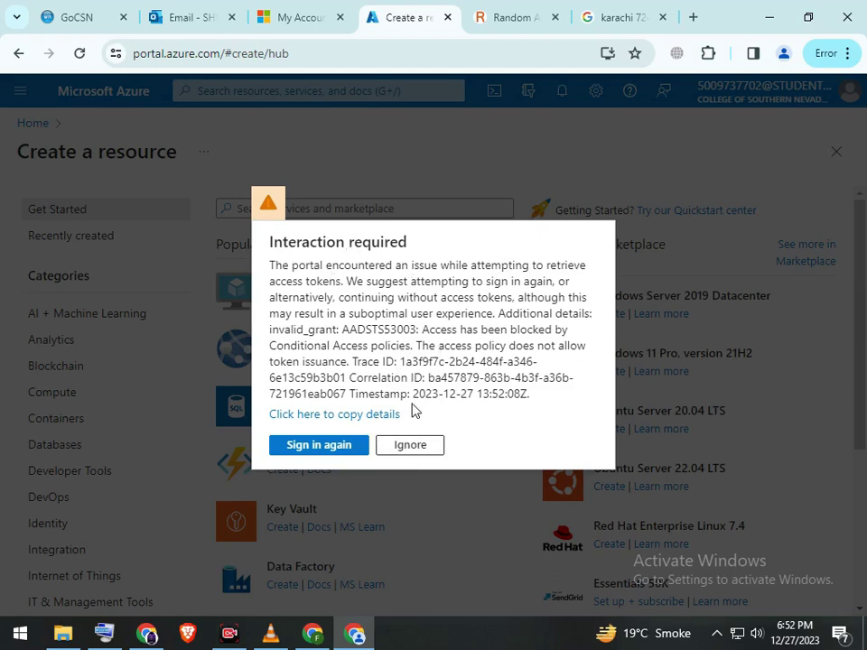
left_click(416, 445)
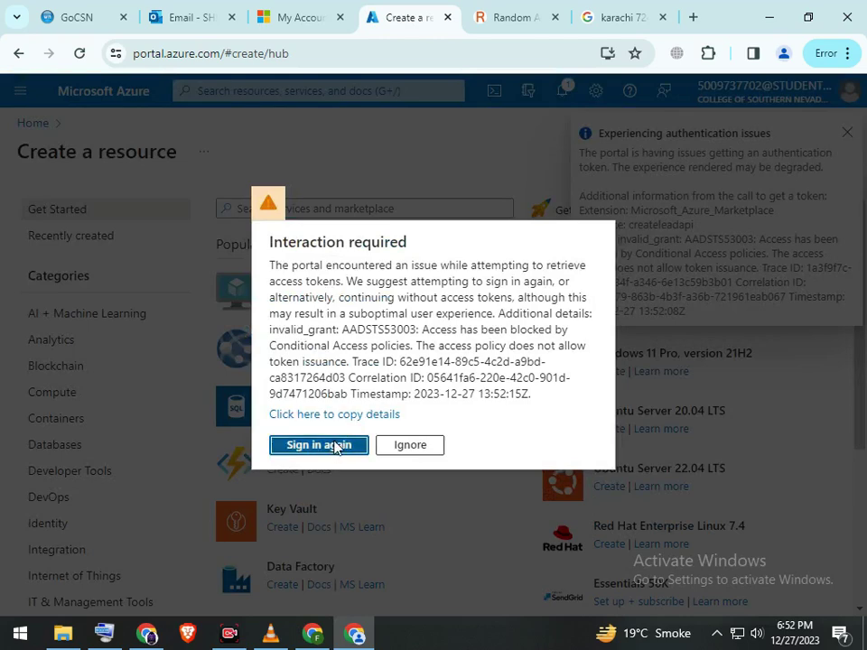
left_click(319, 445)
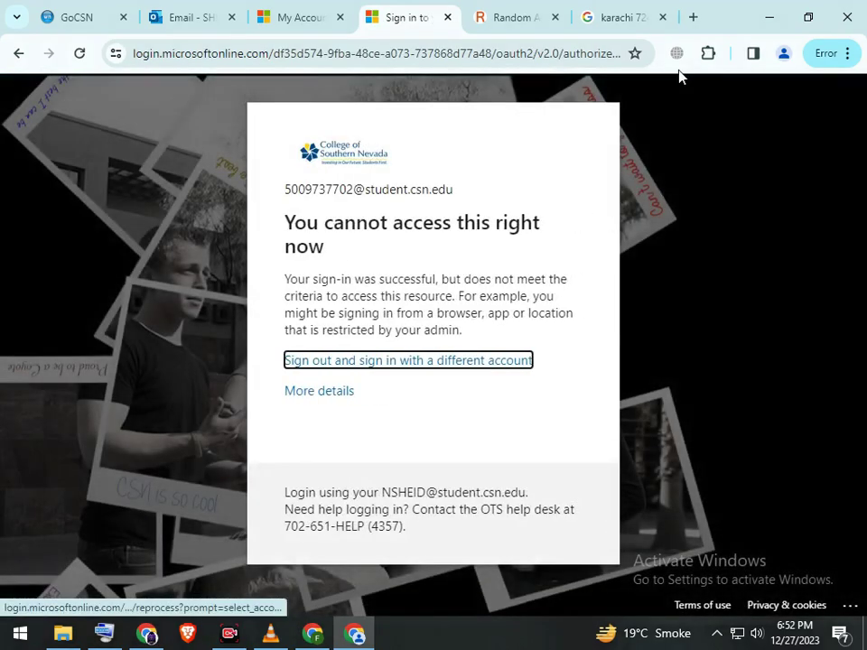
Start the Browsec VPN and reload the blocked sign-in page to return to the Azure portal
left_click(677, 54)
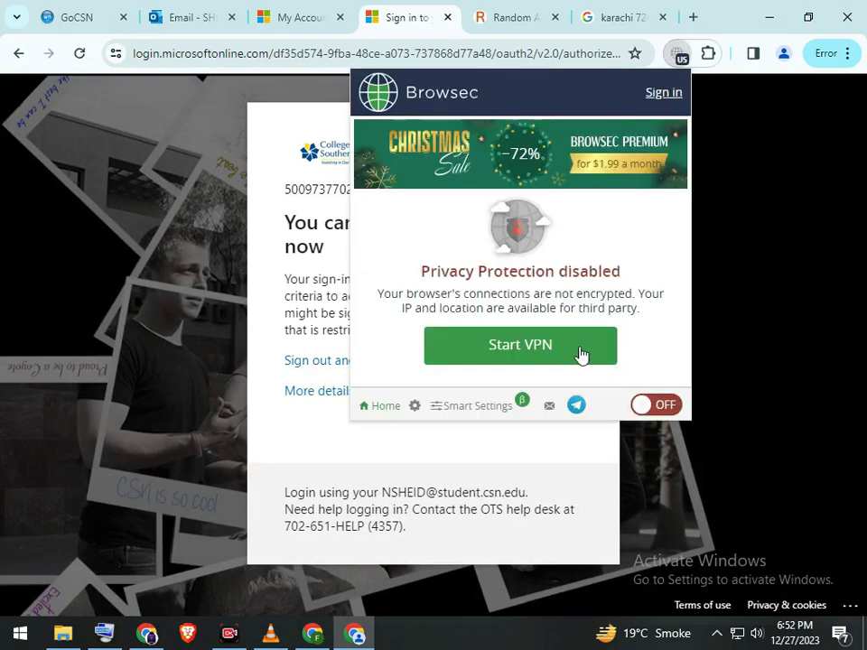
left_click(604, 355)
left_click(80, 54)
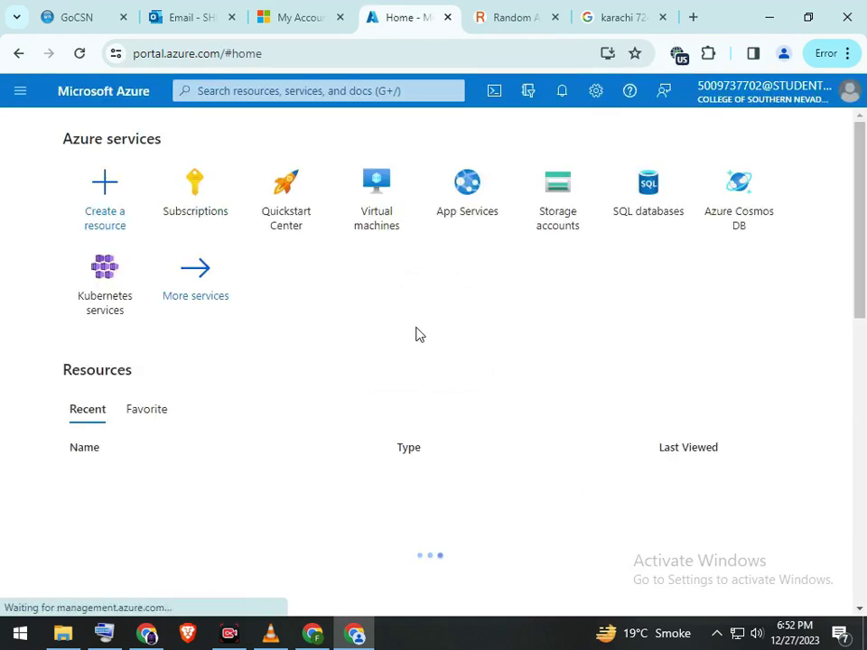
Open the Virtual machines service and start creating an Azure virtual machine hosted by Azure
left_click(384, 202)
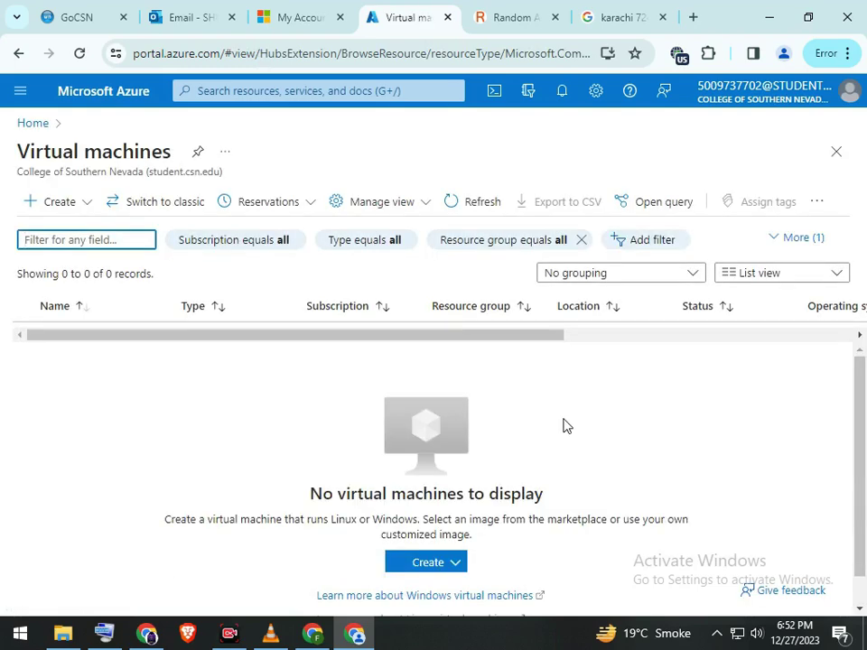
left_click(430, 562)
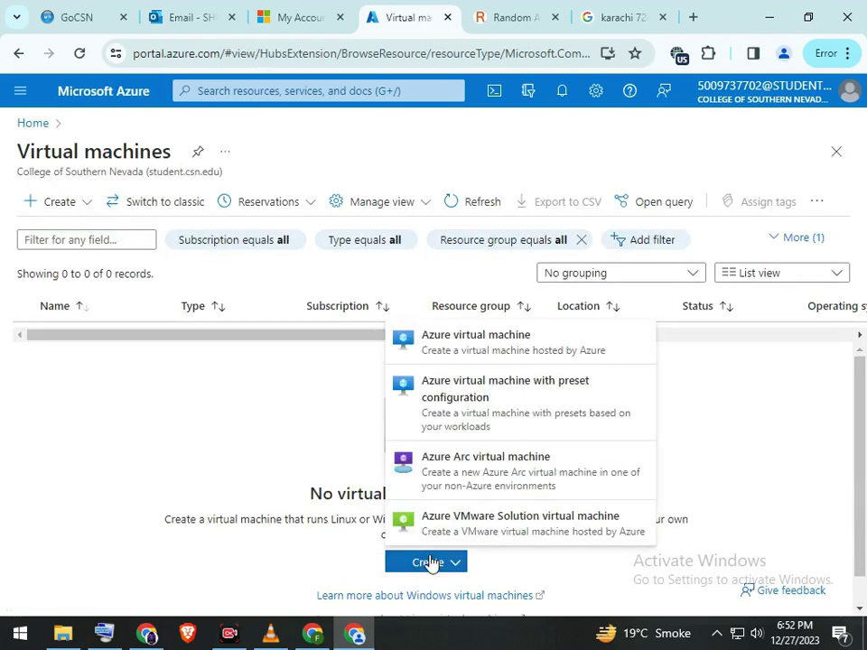
left_click(466, 350)
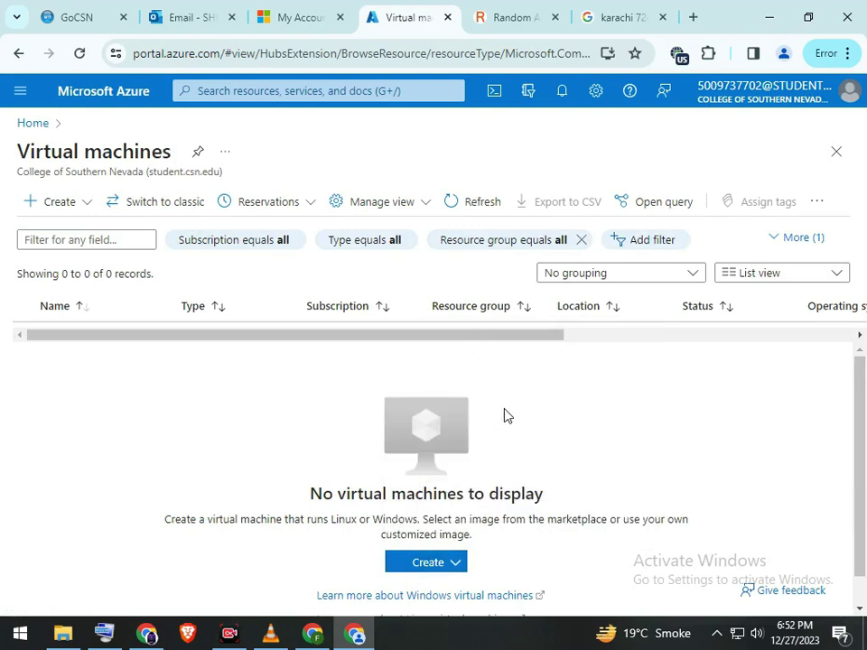
scroll(508, 414, "down", 2)
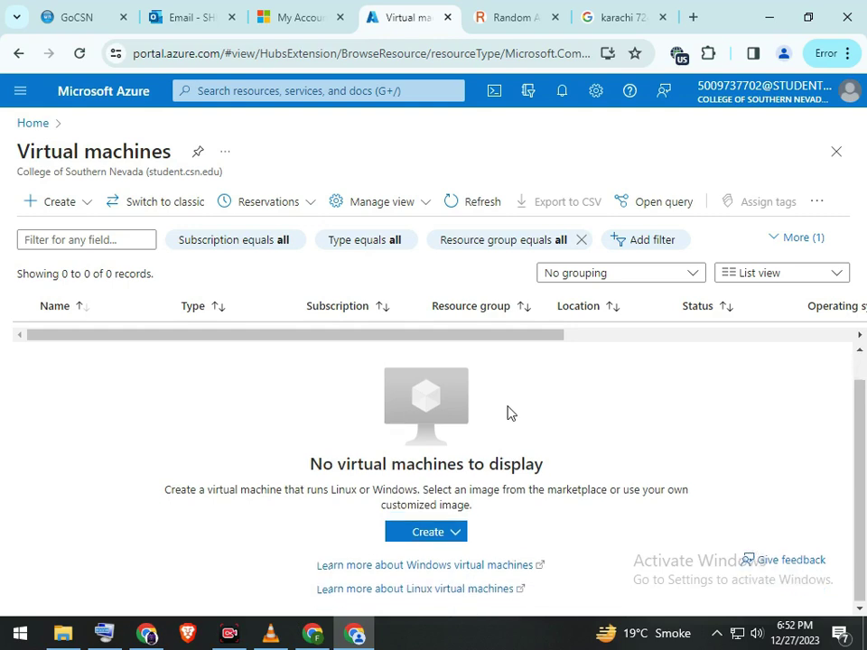
left_click(420, 530)
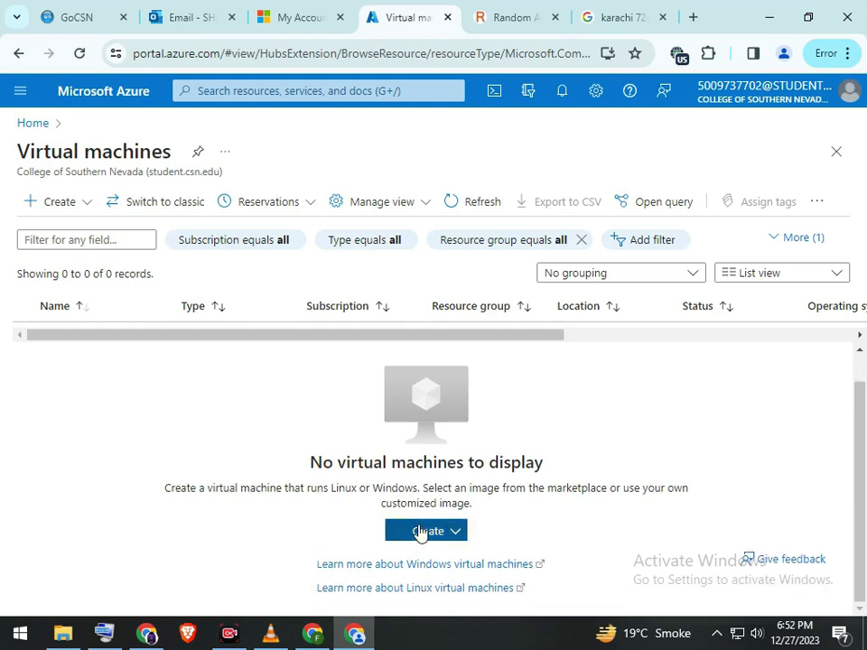
left_click(445, 323)
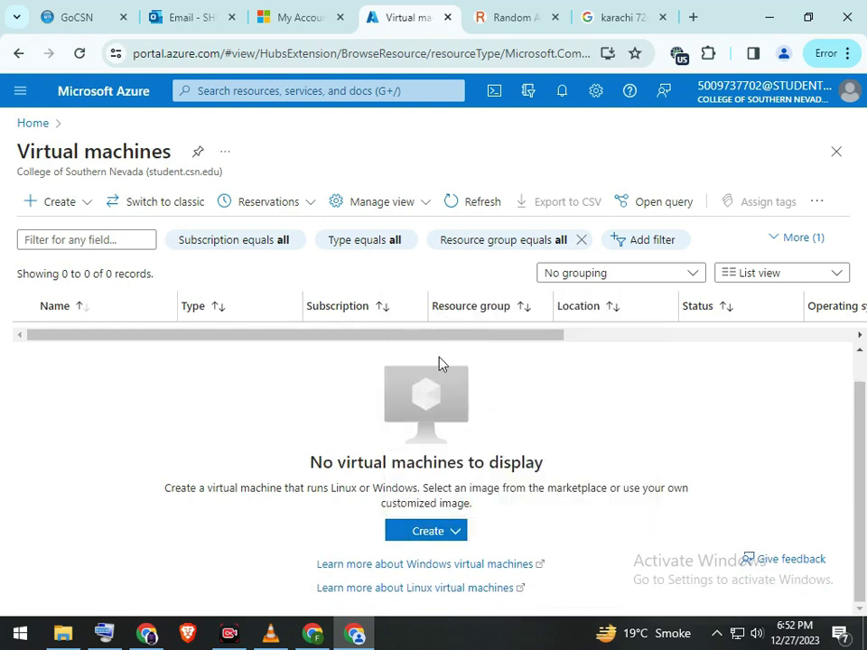
left_click(428, 529)
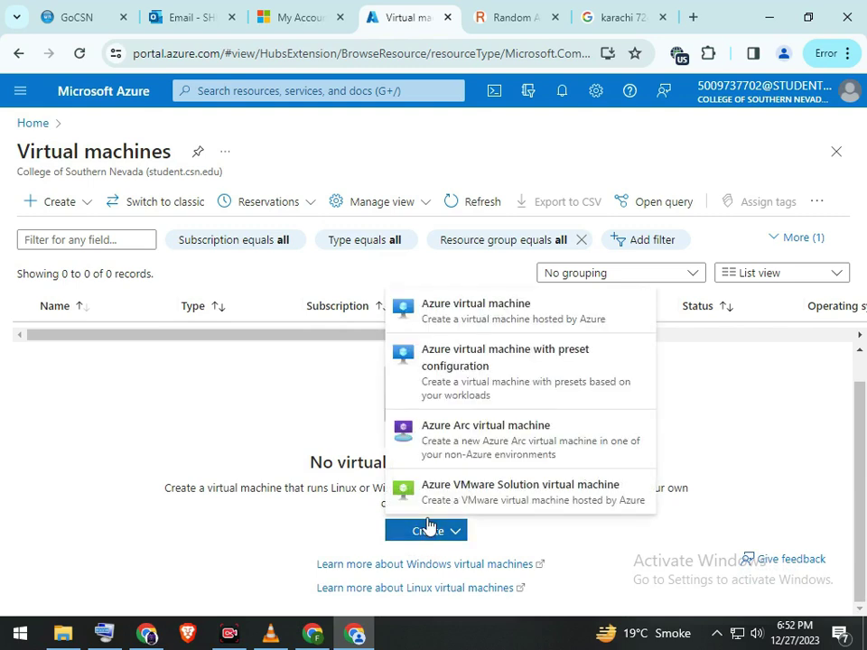
left_click(275, 420)
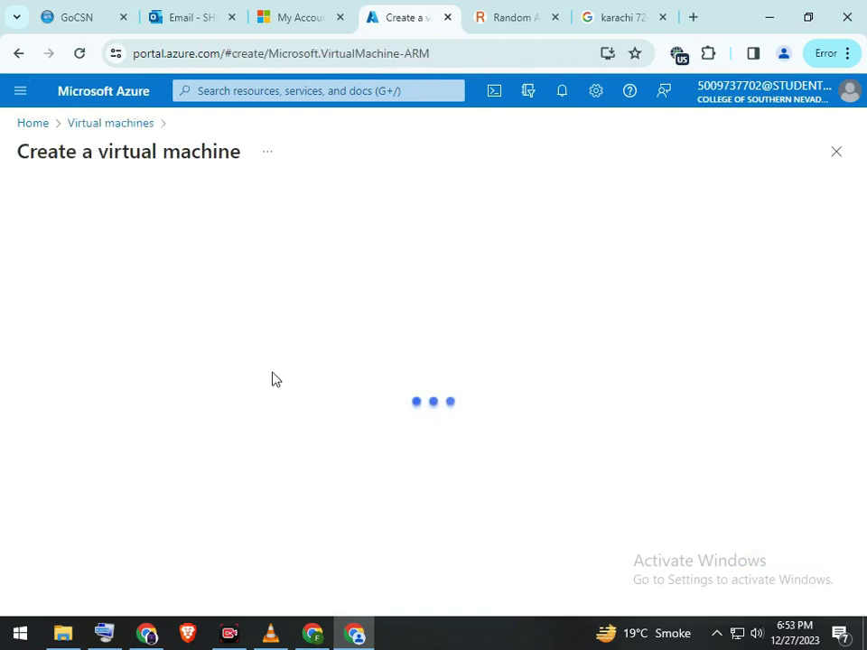
Try to create a new resource group named growup for the virtual machine
scroll(283, 374, "down", 2)
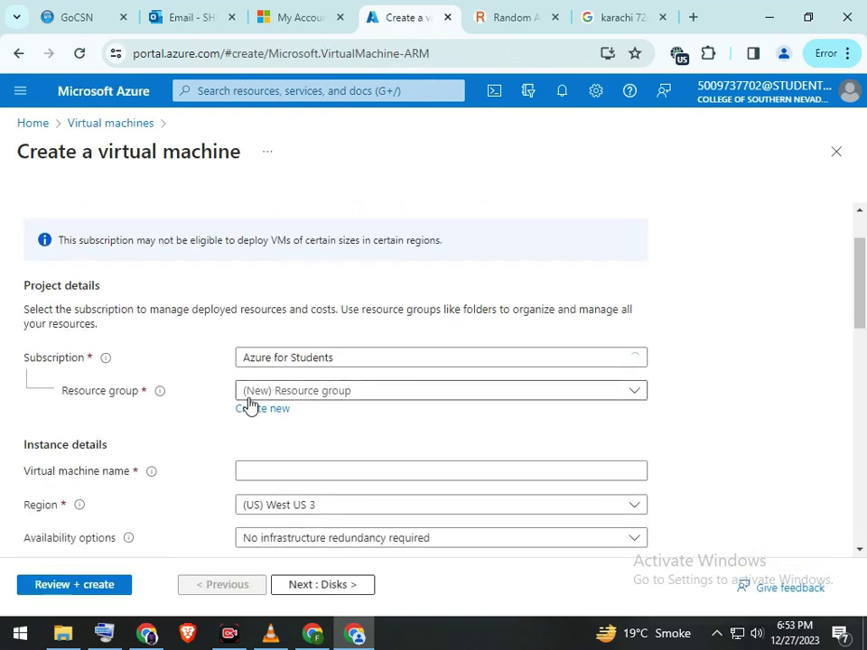
left_click(253, 392)
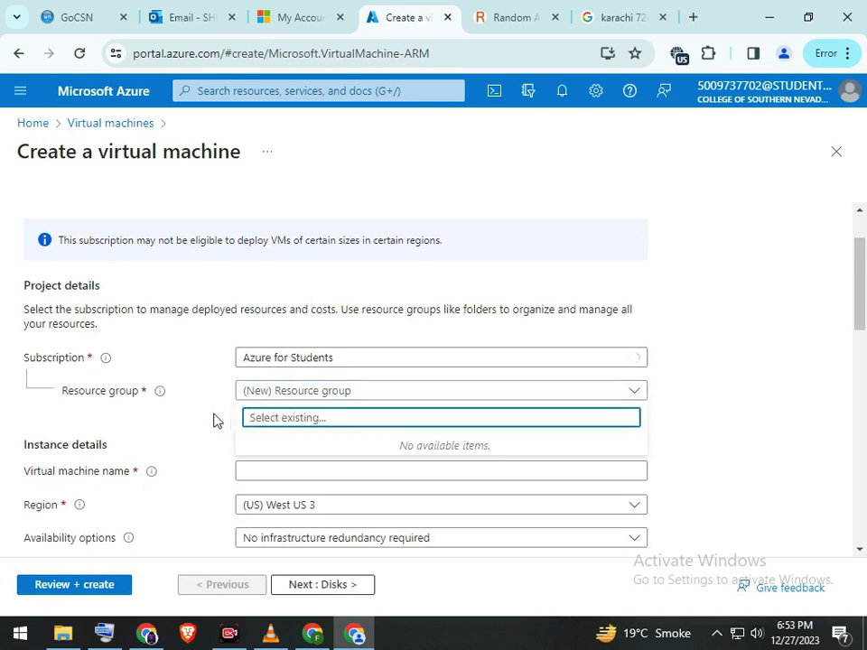
left_click(215, 420)
left_click(262, 411)
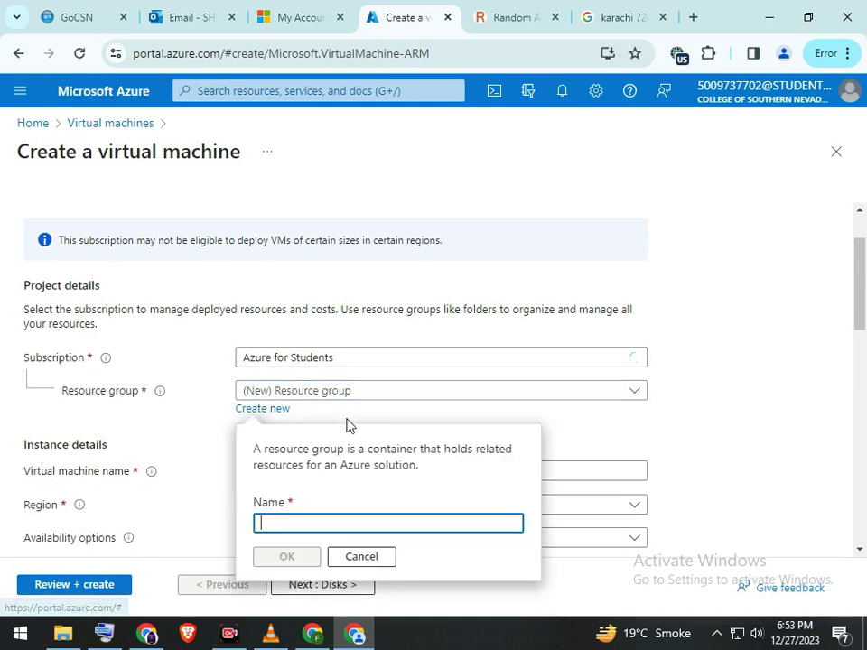
type("gro")
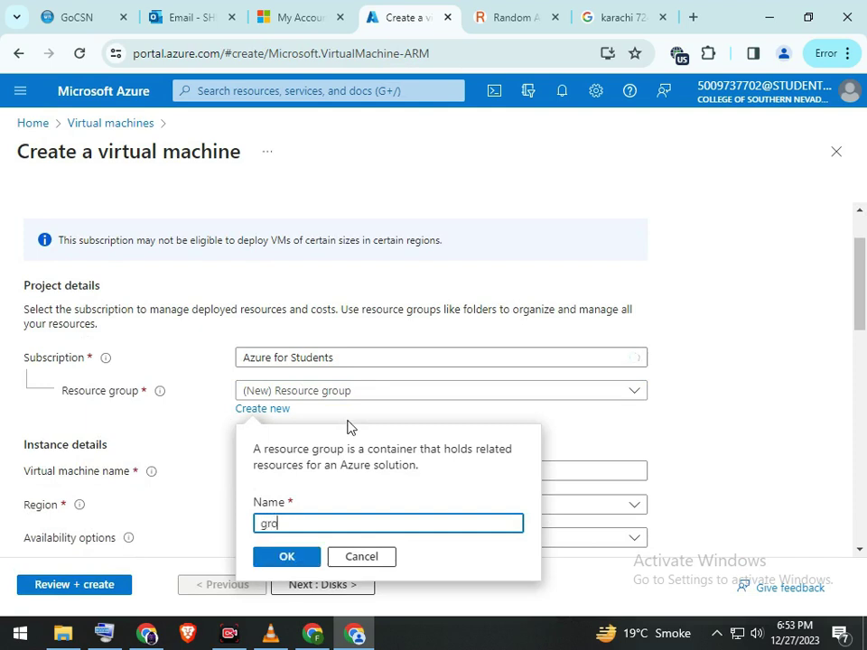
type("w up")
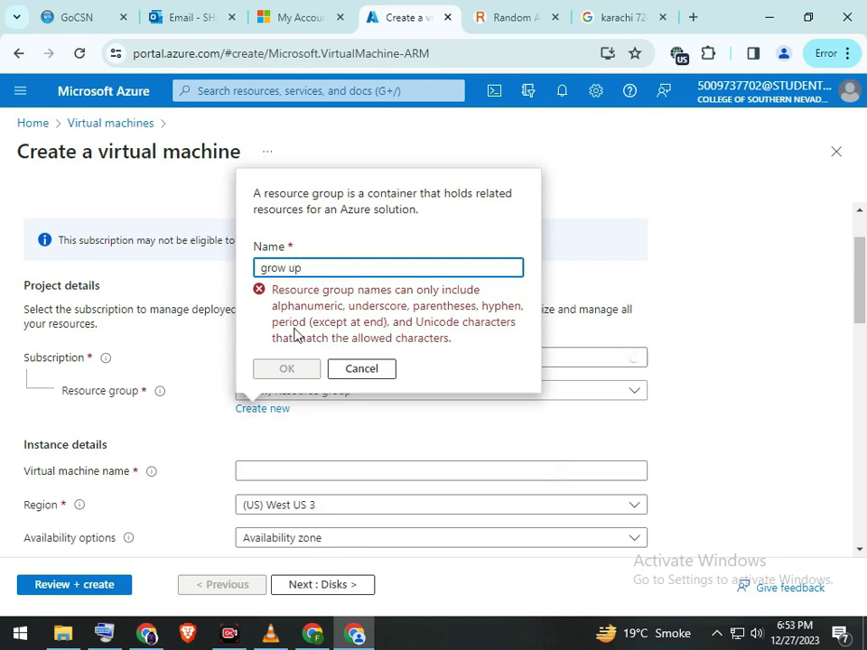
key("Left")
key("Left")
key("BackSpace")
left_click(289, 558)
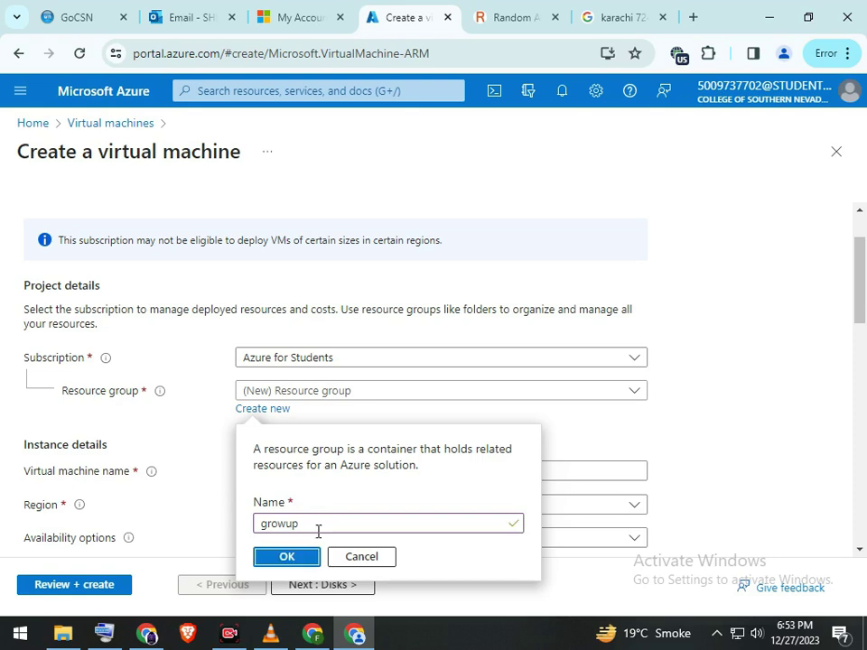
left_click(299, 557)
Name the virtual machine growup and create a new resource group named frow for it
scroll(569, 383, "down", 1)
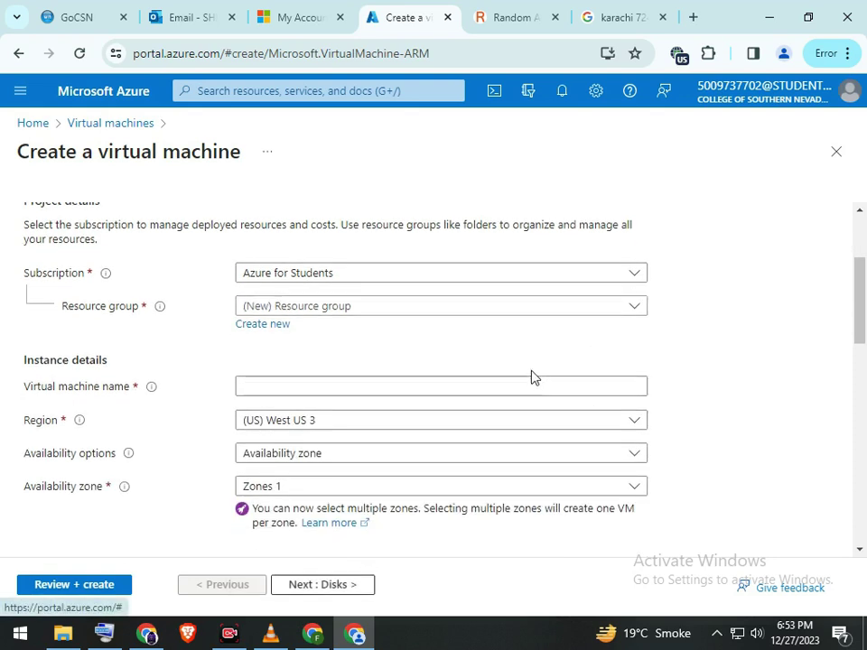
left_click(302, 390)
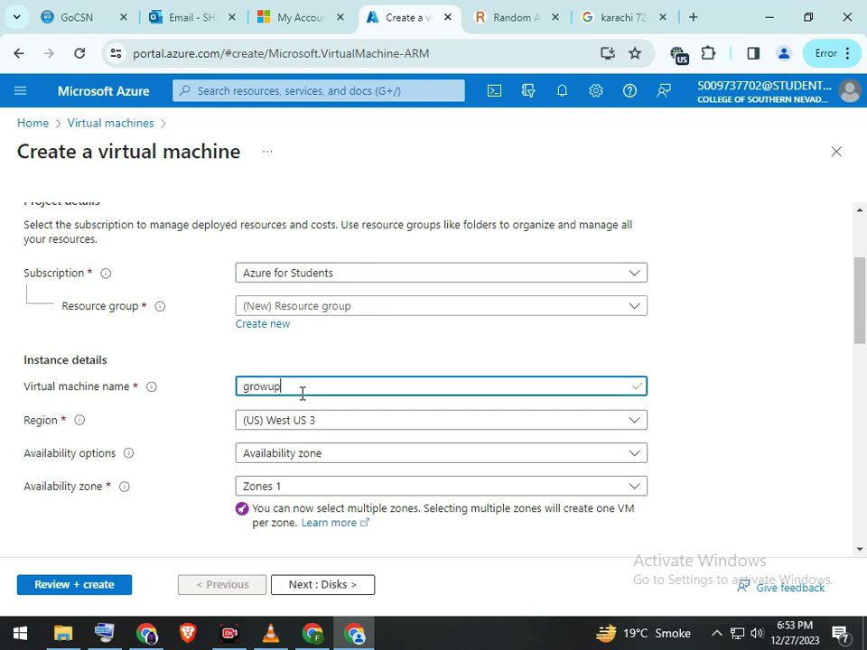
left_click(325, 307)
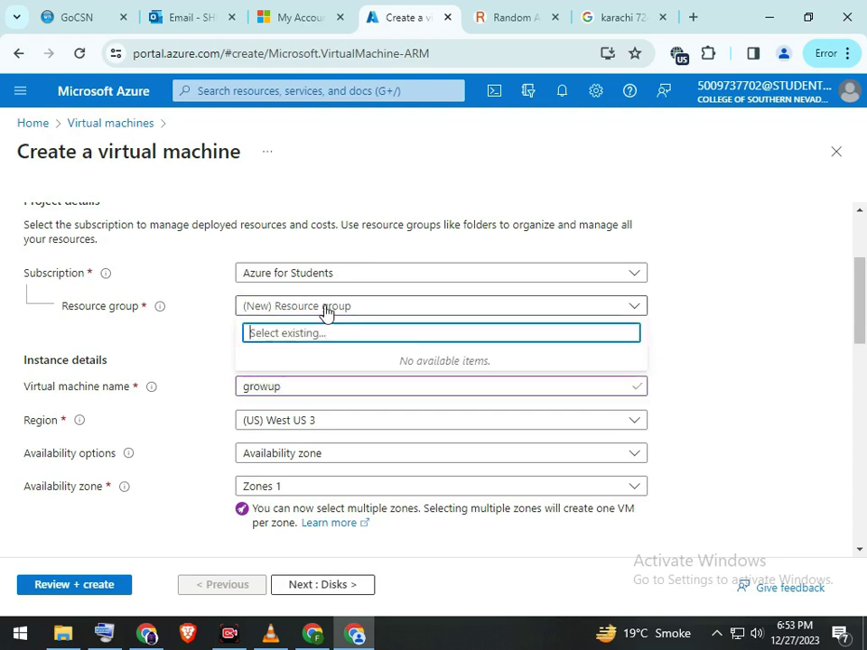
left_click(204, 312)
left_click(264, 325)
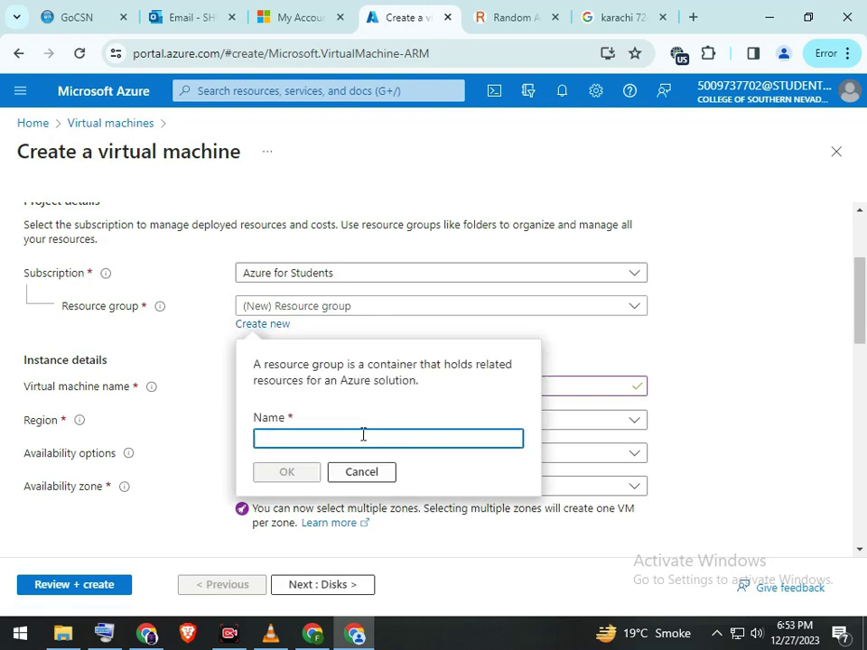
type("frow")
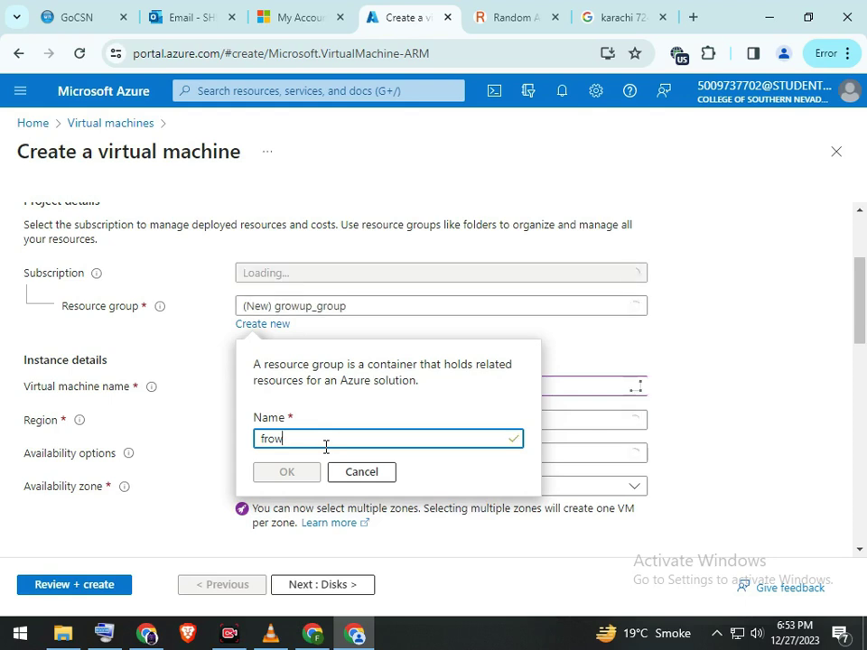
left_click(289, 480)
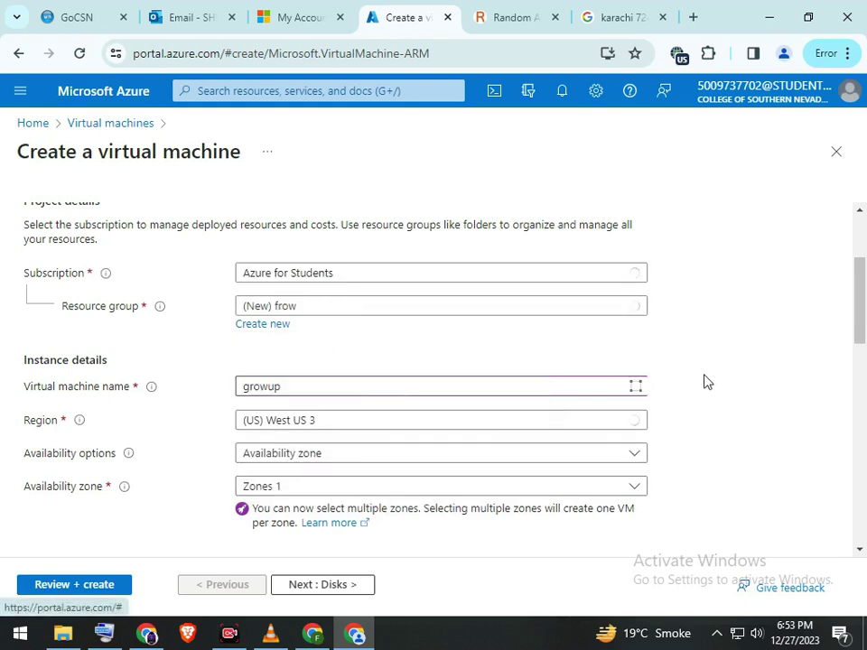
Select Windows Server 2019 Datacenter - x64 Gen2 as the virtual machine's image
scroll(560, 407, "down", 2)
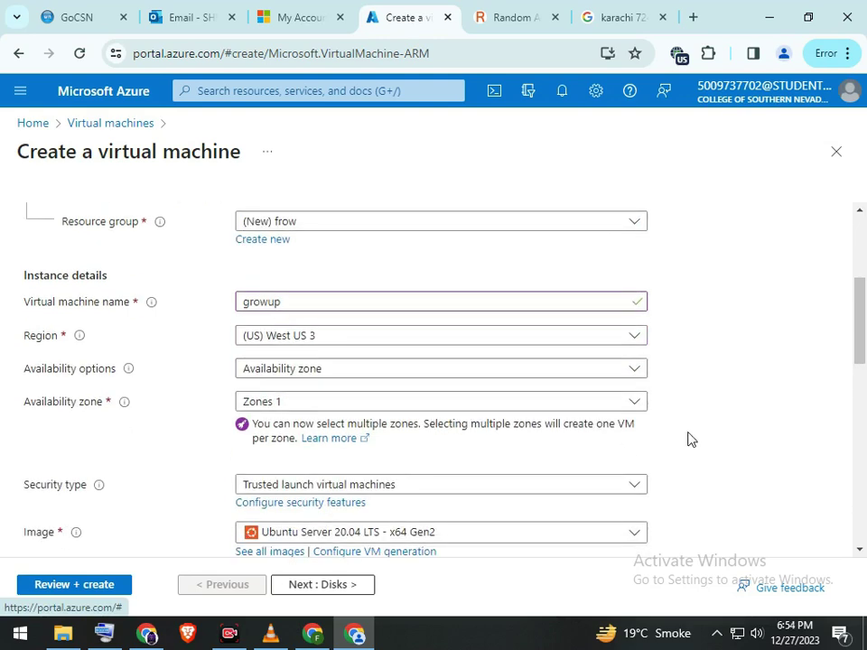
scroll(614, 438, "down", 1)
left_click(495, 404)
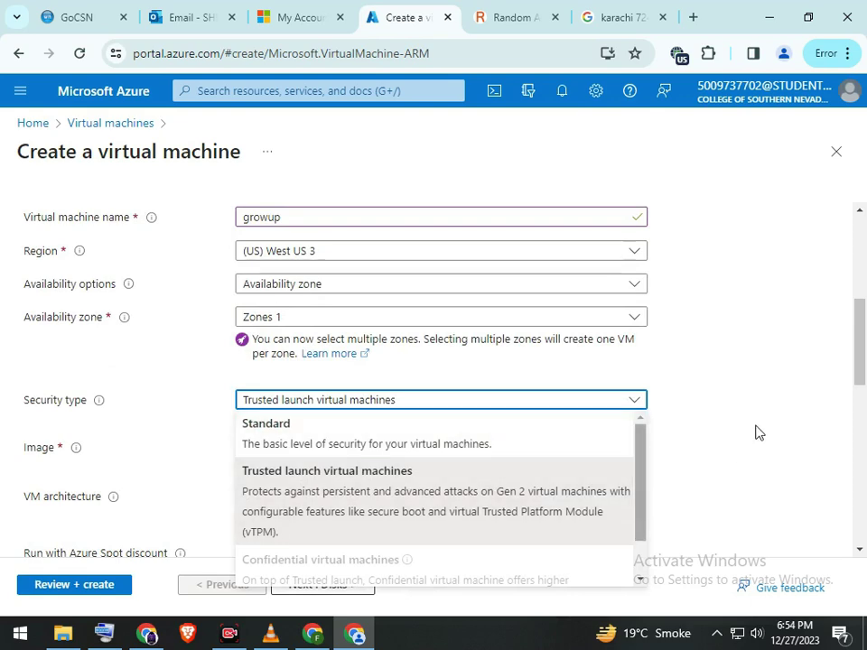
left_click(757, 434)
left_click(533, 457)
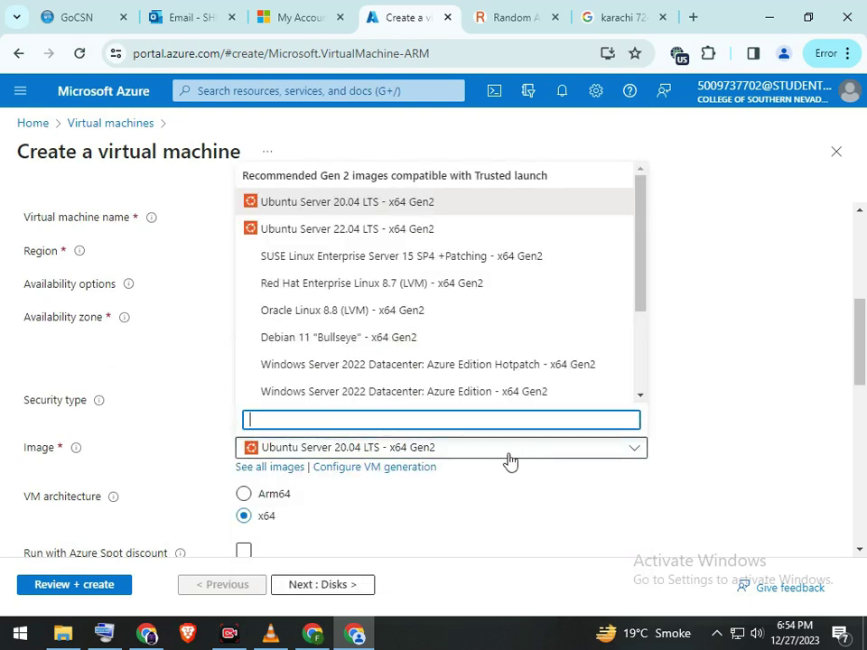
scroll(527, 340, "down", 2)
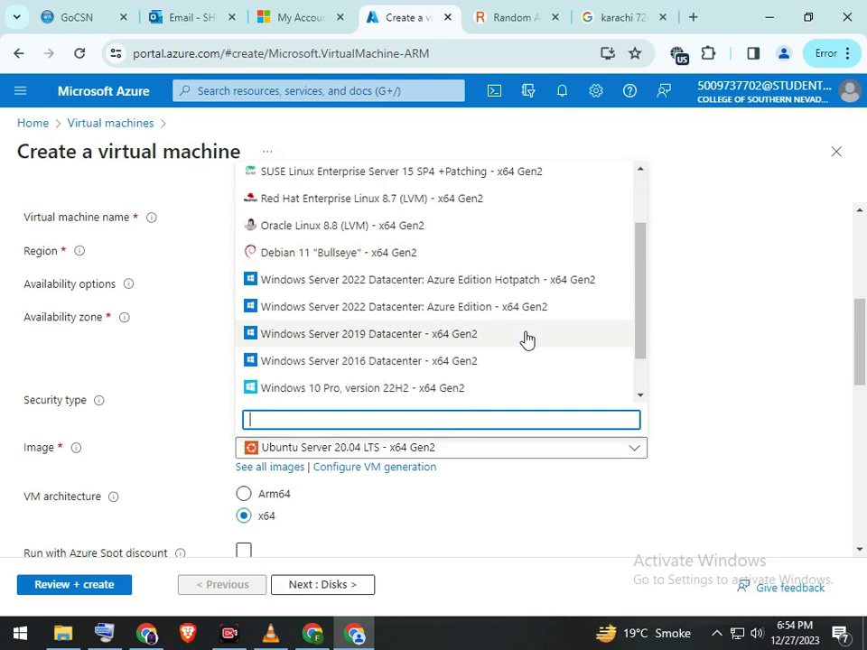
left_click(527, 334)
Review the architecture settings and the recommended sizes offered for the virtual machine
scroll(667, 381, "down", 2)
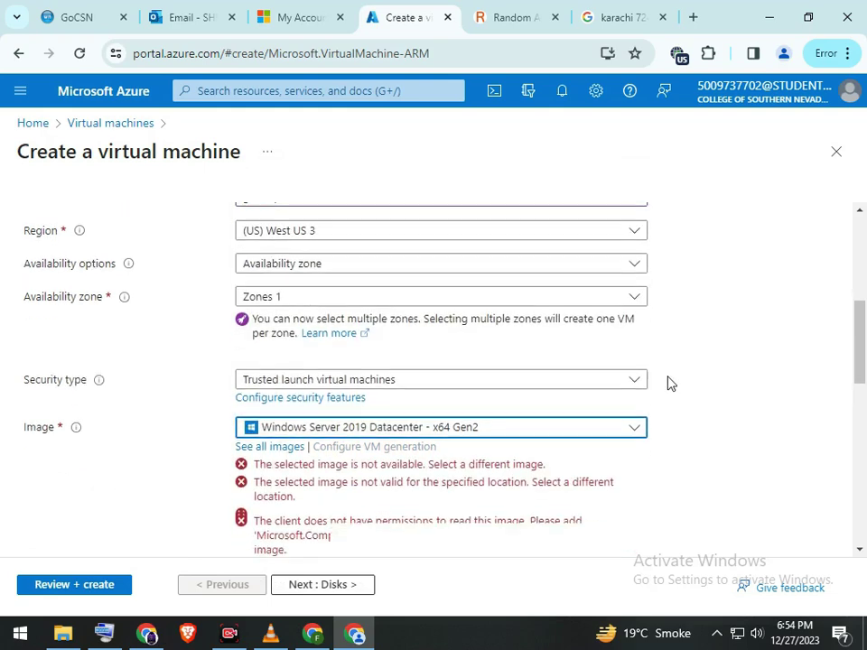
scroll(668, 383, "down", 2)
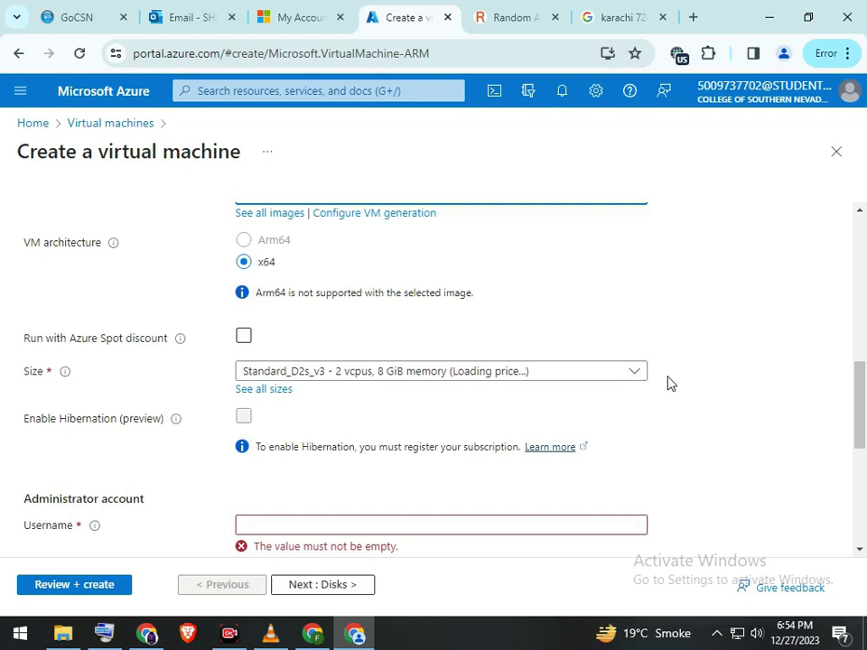
scroll(667, 383, "up", 2)
scroll(667, 383, "up", 3)
scroll(667, 383, "down", 3)
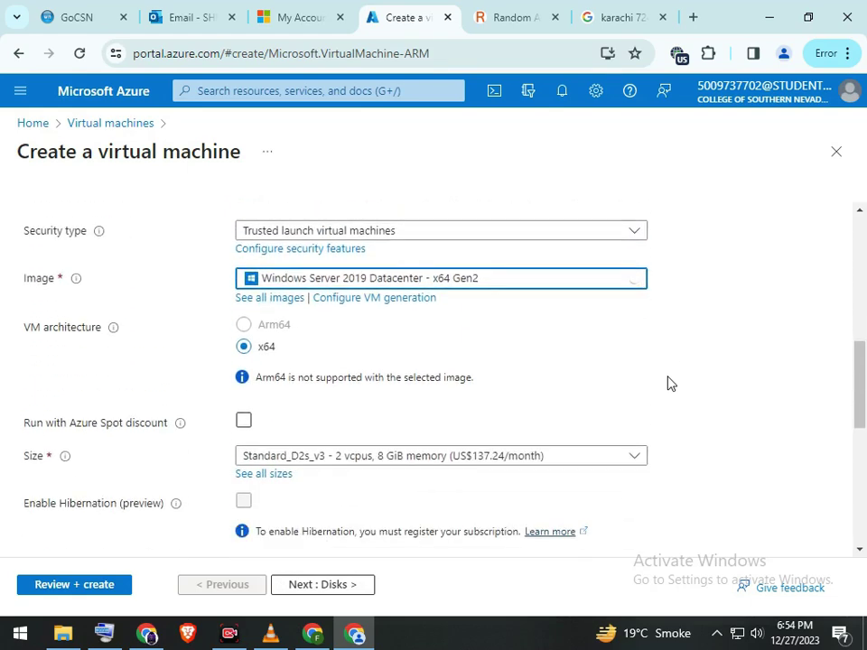
left_click(526, 457)
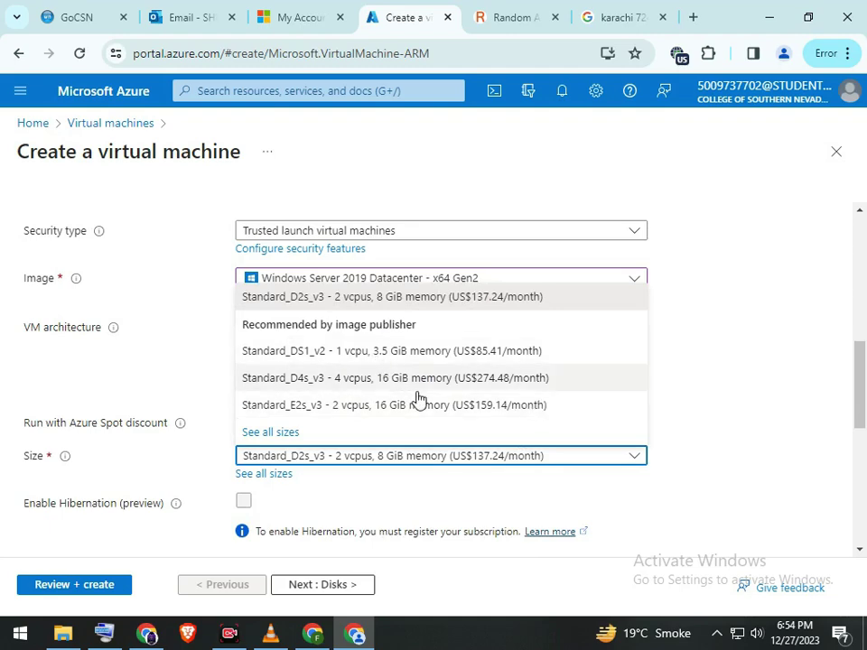
left_click(676, 369)
Set the administrator account's username to azureuser
scroll(704, 363, "down", 3)
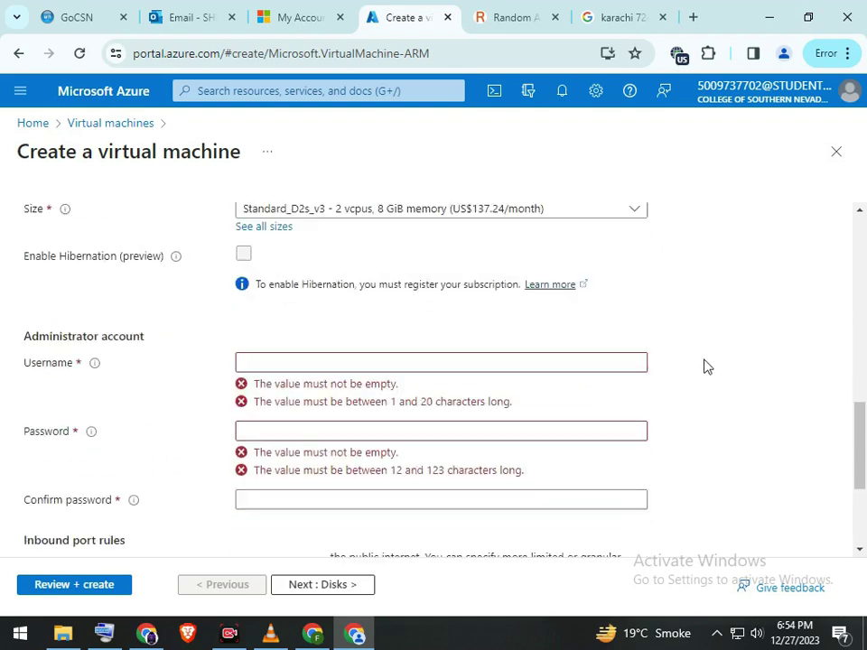
left_click(321, 361)
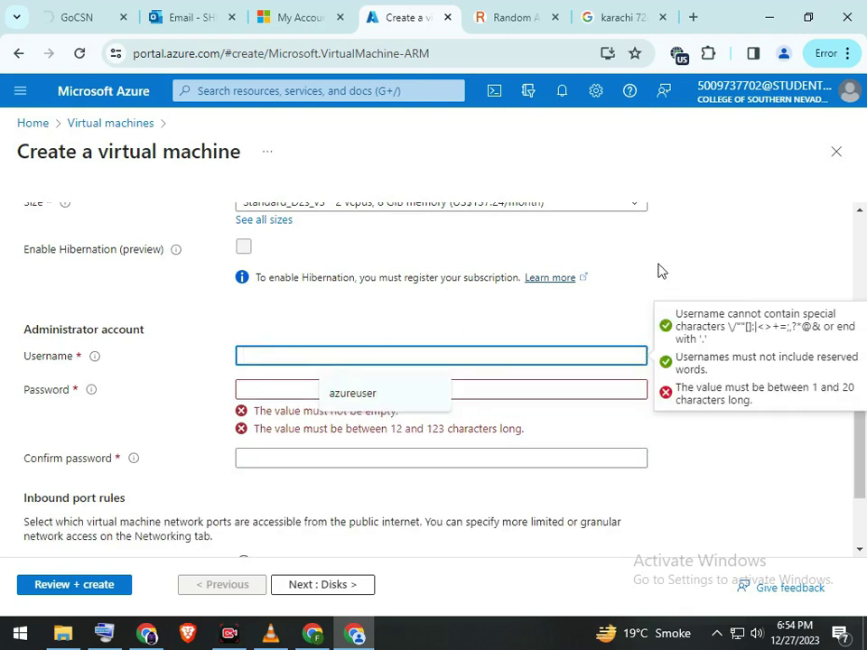
left_click(354, 395)
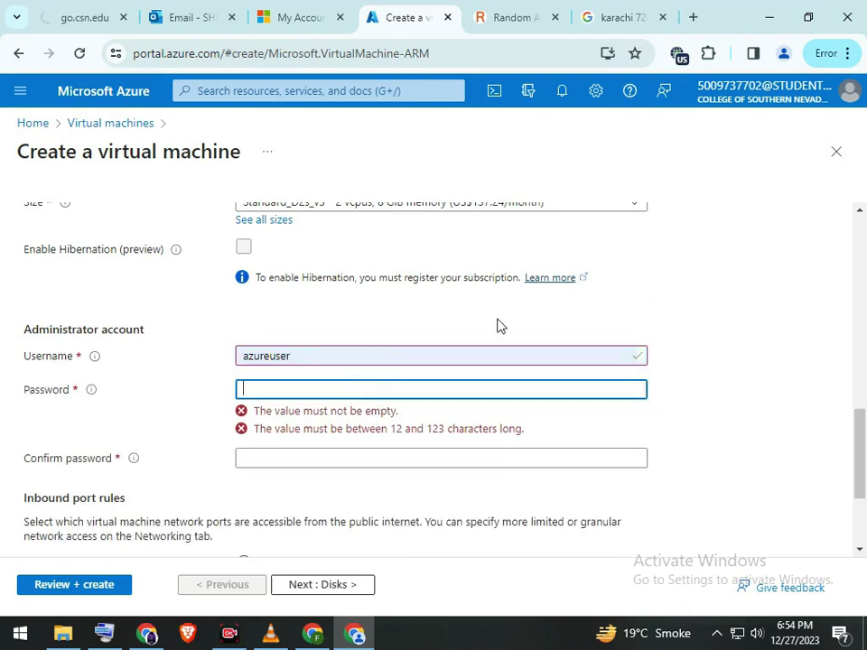
type("••••••••••")
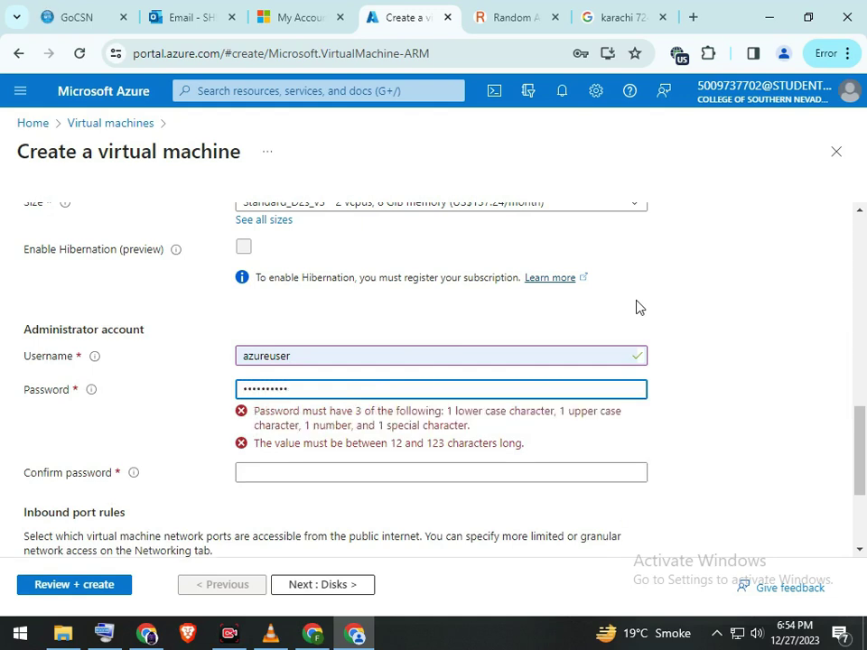
key("ctrl+a")
key("BackSpace")
Enter the administrator account's password and repeat it in the confirmation field
type("••••")
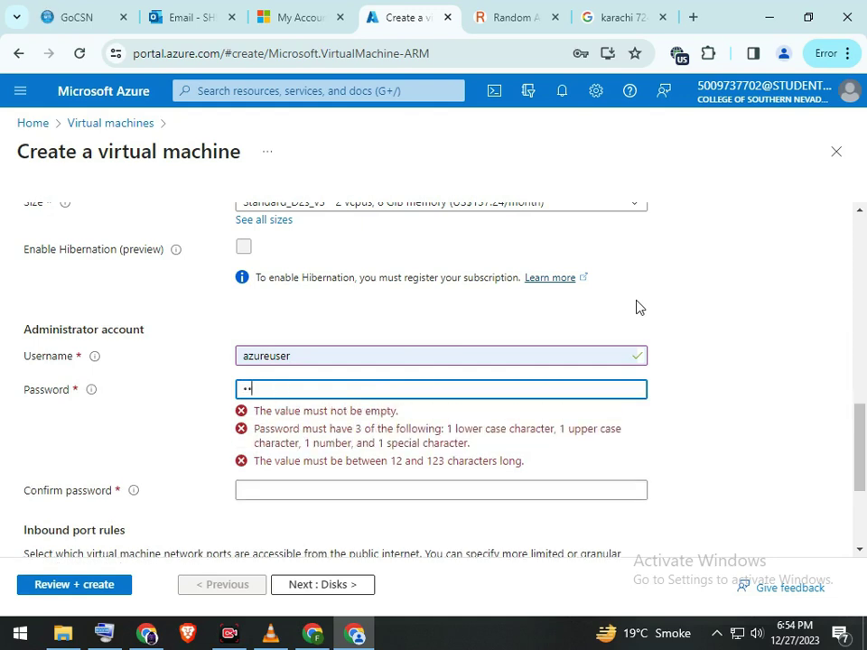
type("••••")
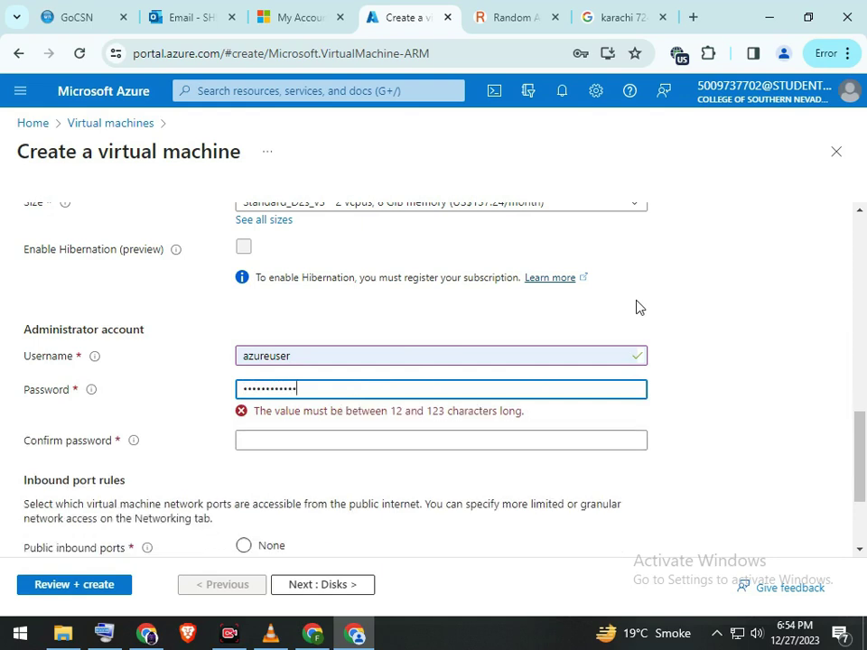
key("Tab")
type("•••••")
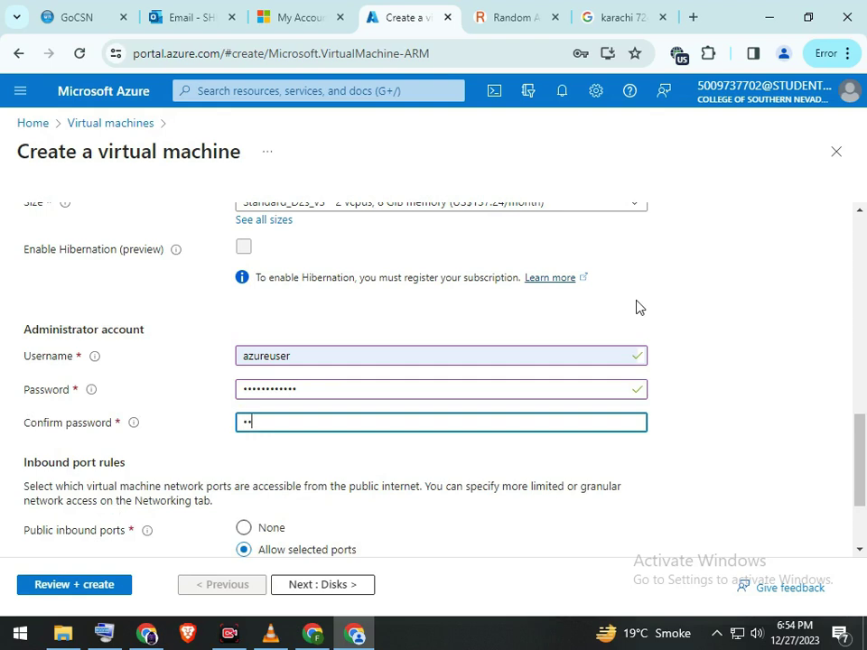
type("••••")
Submit the configuration for review without saving the password in the browser, and create the virtual machine
scroll(641, 334, "down", 2)
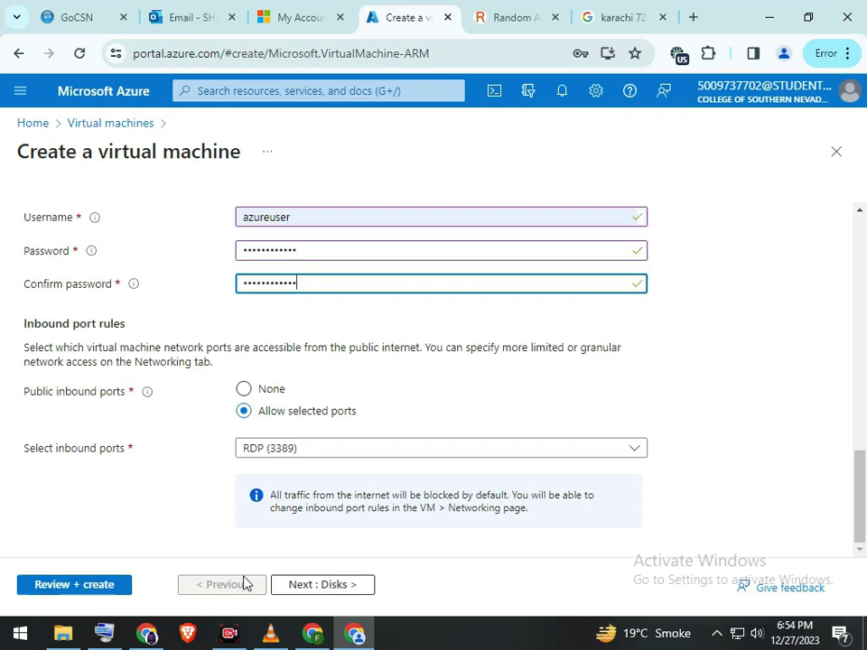
left_click(82, 584)
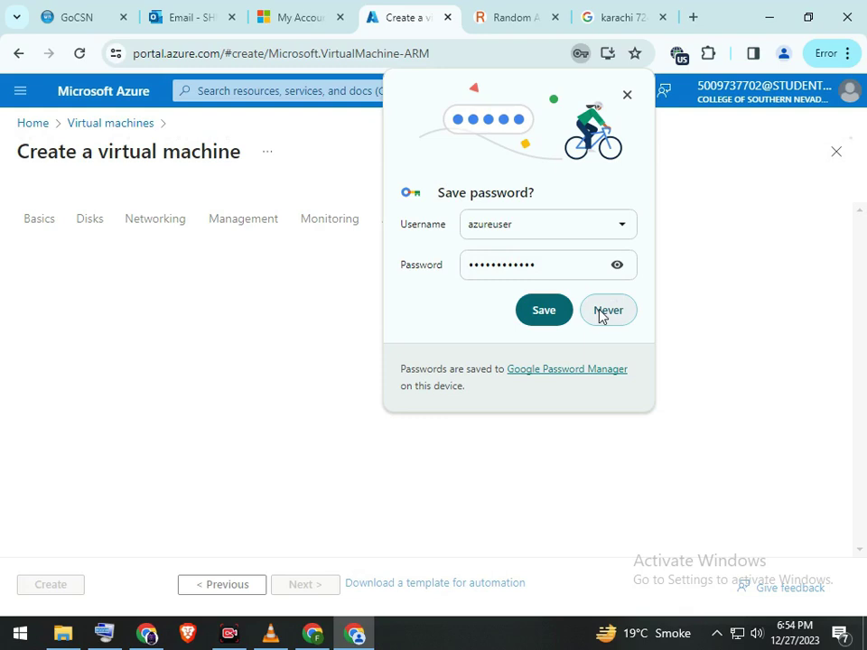
left_click(602, 312)
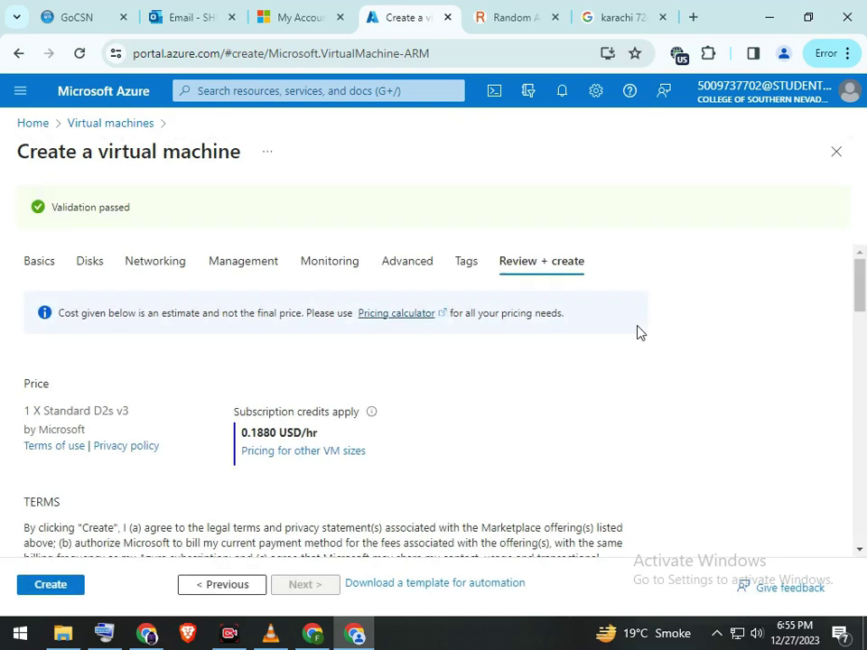
scroll(67, 464, "down", 3)
left_click(48, 582)
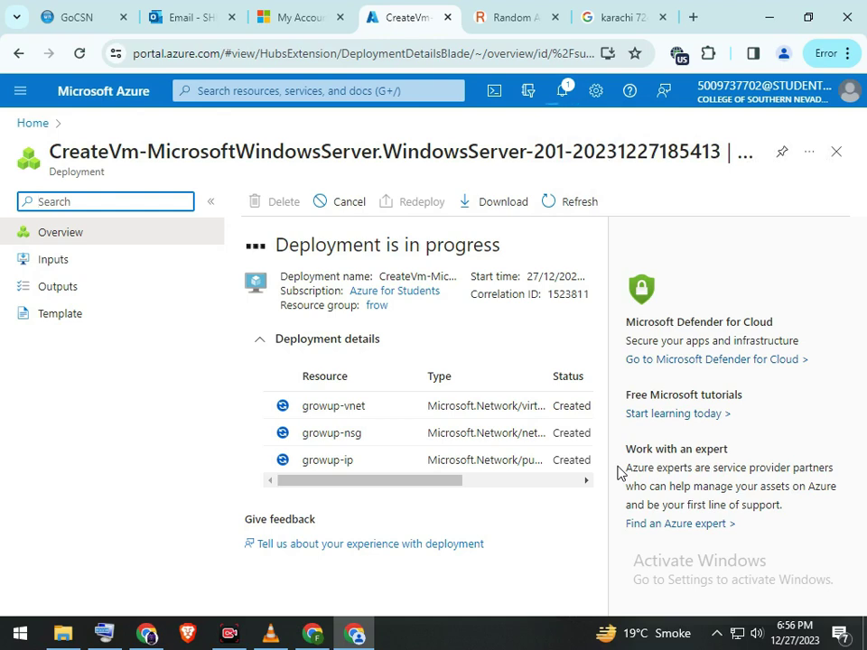
left_click(837, 152)
scroll(596, 384, "down", 2)
scroll(485, 381, "up", 2)
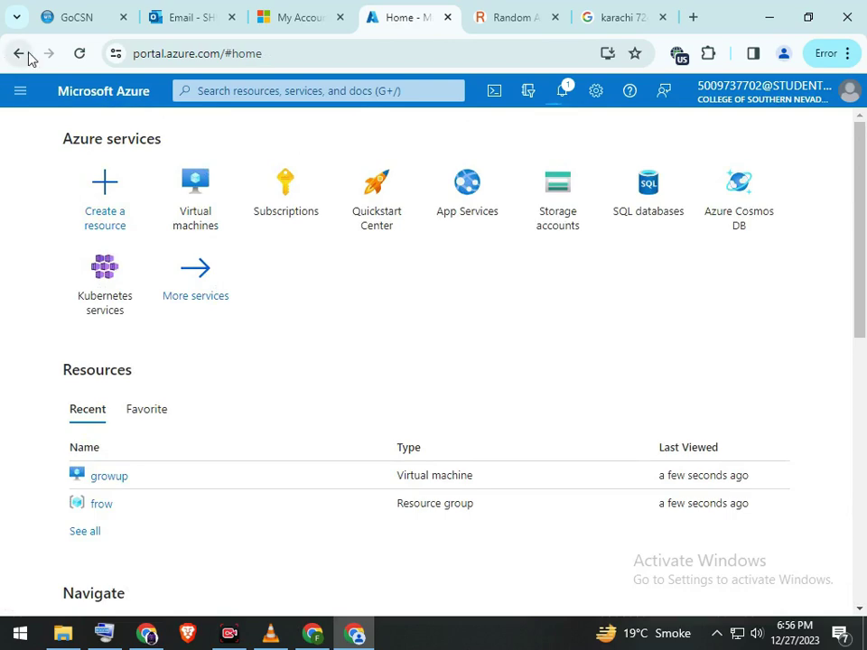
left_click(22, 54)
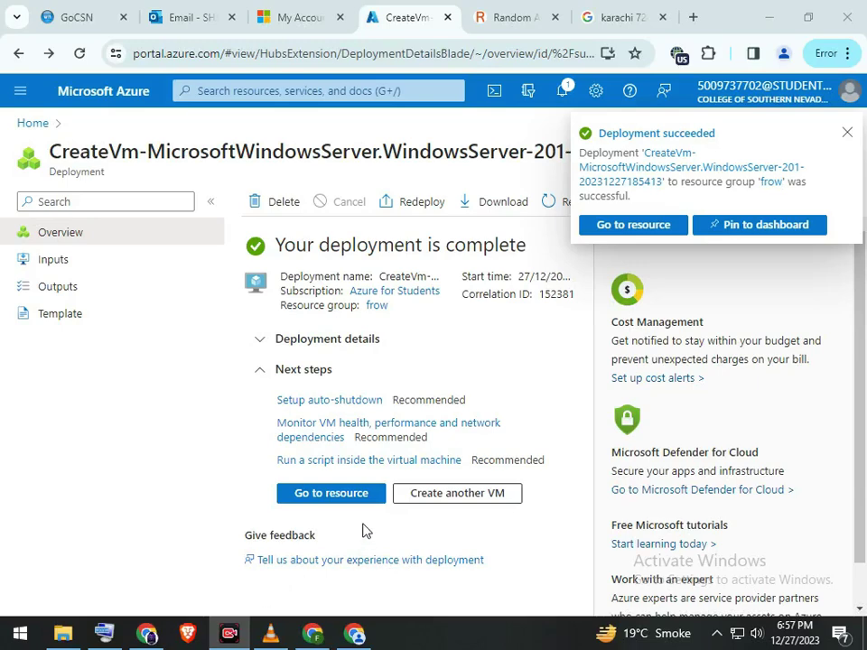
Go to the deployed growup virtual machine and open its connection page
left_click(334, 502)
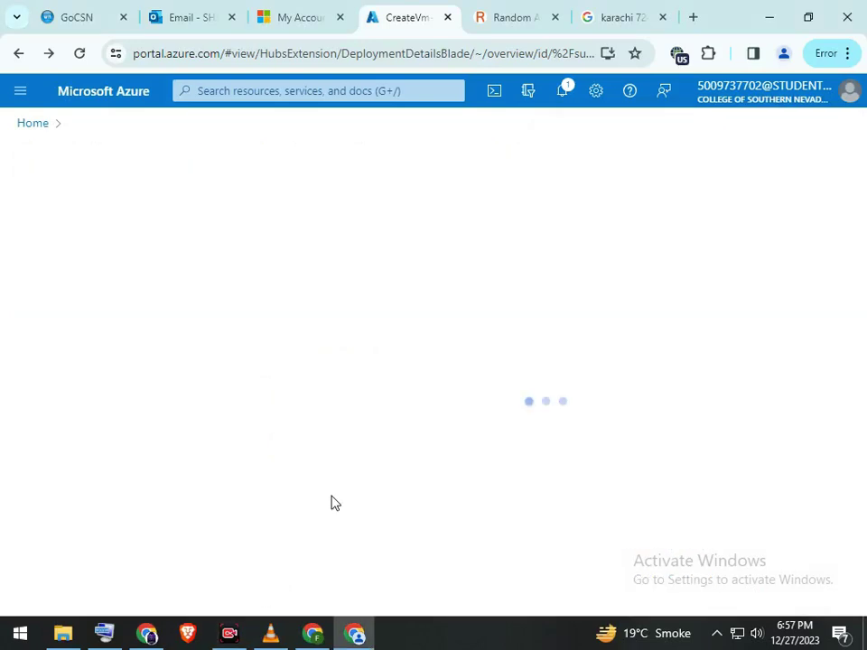
left_click(228, 637)
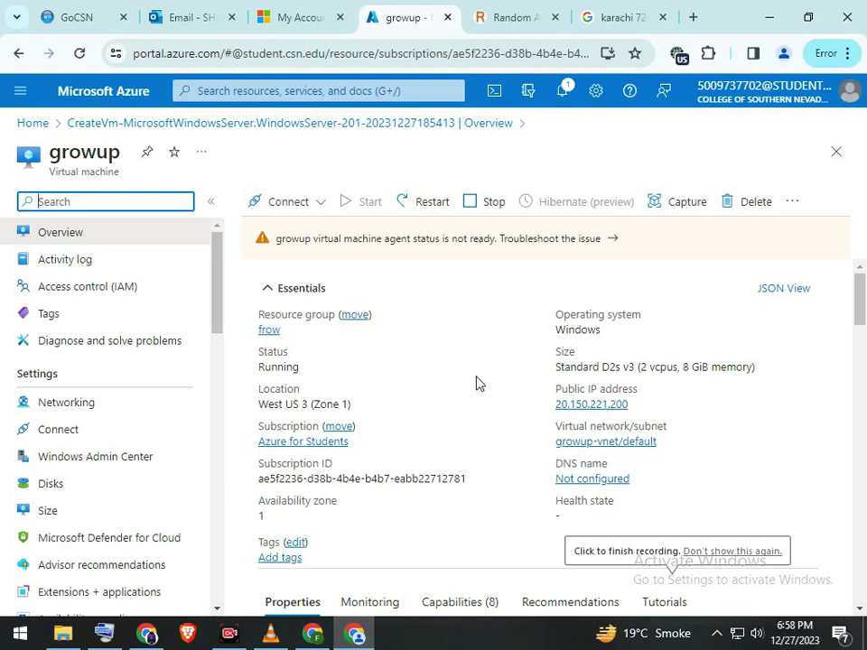
left_click(299, 208)
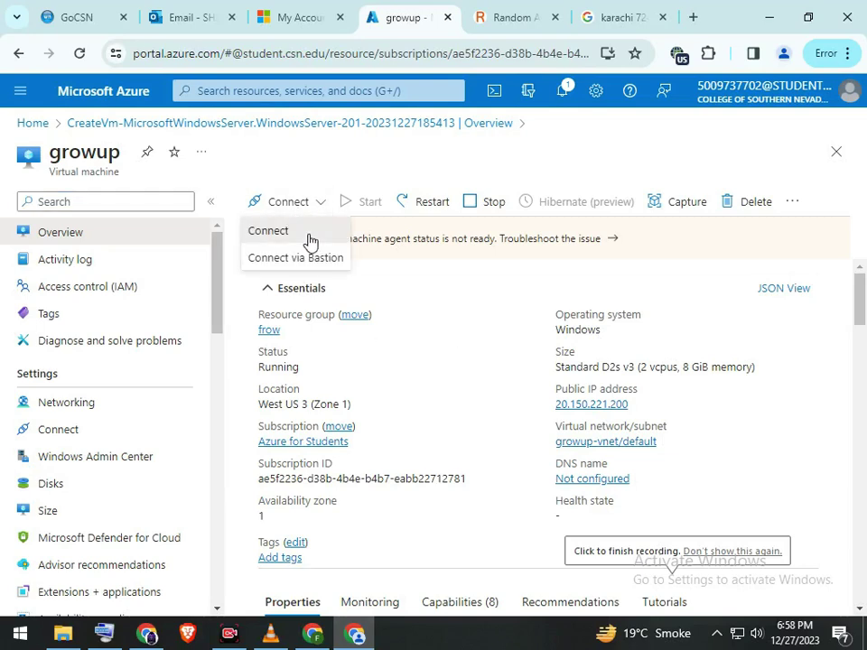
left_click(309, 240)
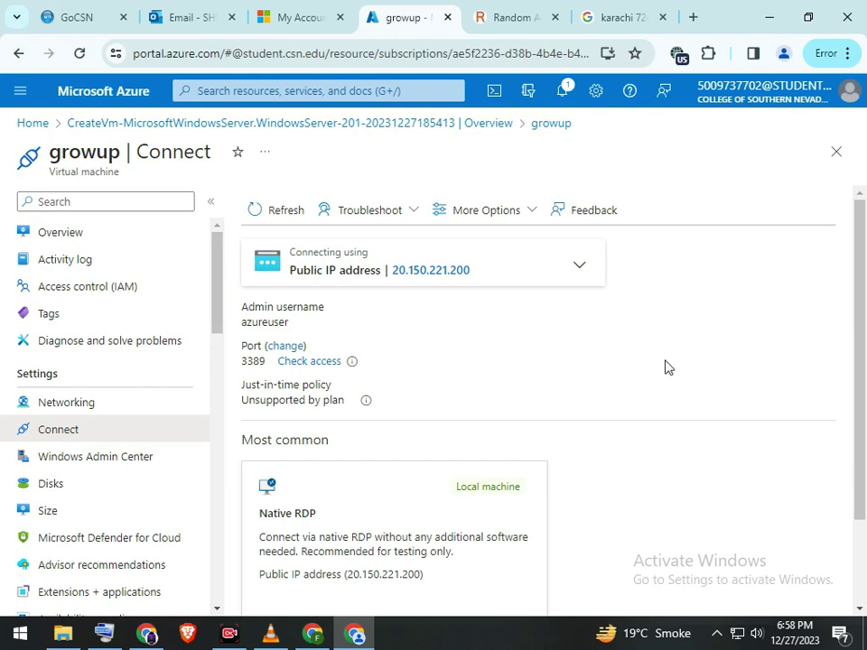
Download the Native RDP file, open growup.rdp and allow the connection to the remote computer
scroll(664, 367, "down", 1)
left_click(404, 560)
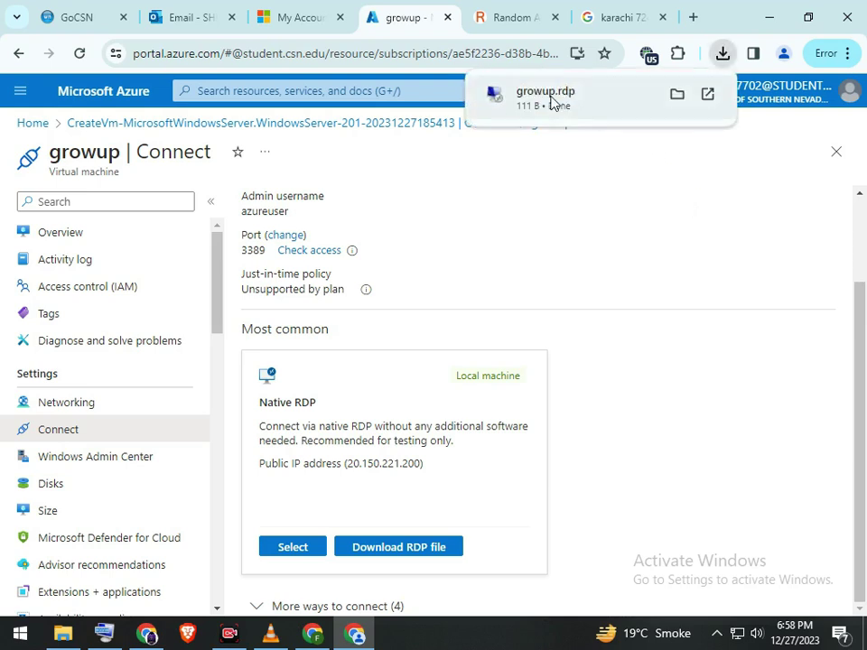
left_click(552, 97)
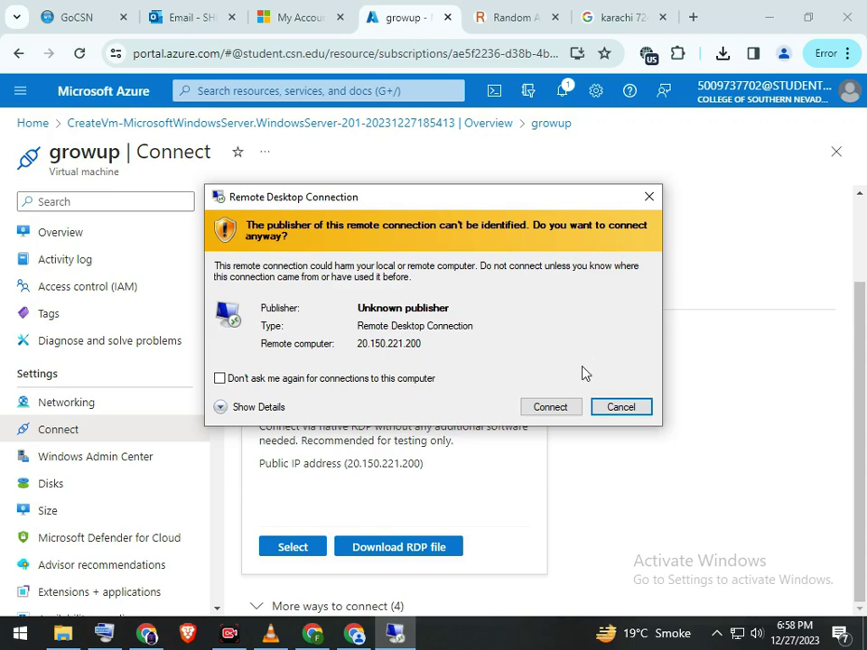
left_click(569, 407)
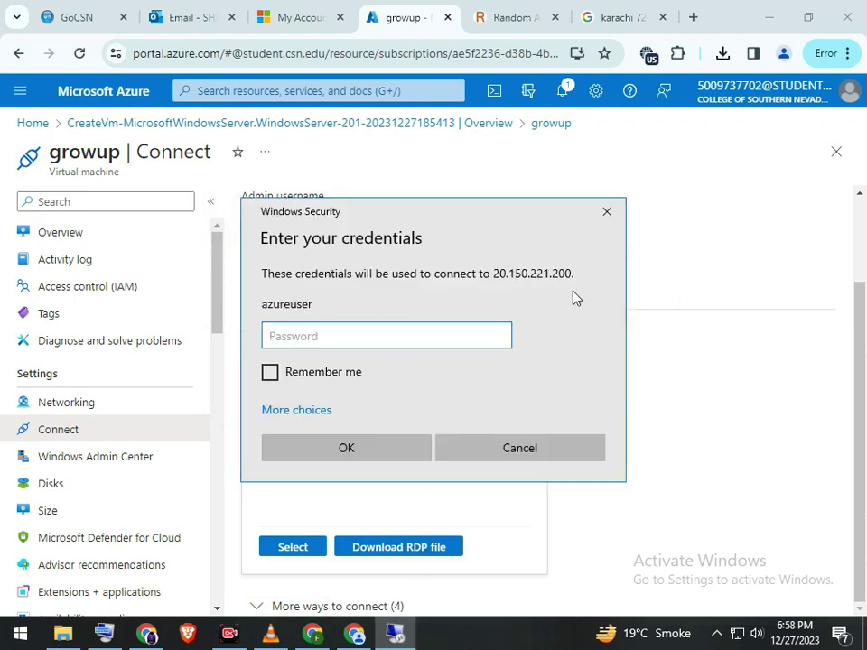
Sign in to the remote desktop with the azureuser account password and accept the untrusted certificate
type("••••••••••••")
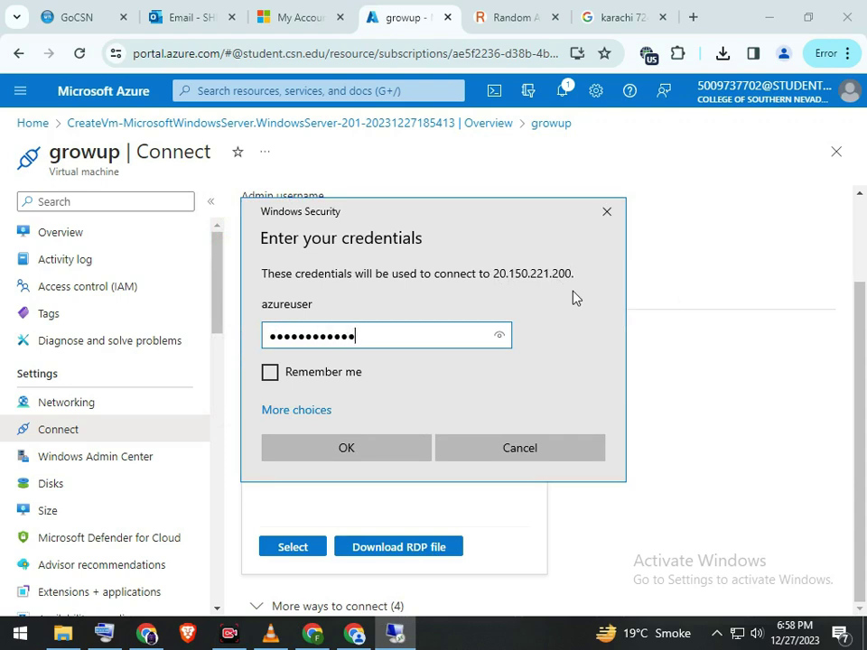
key("Return")
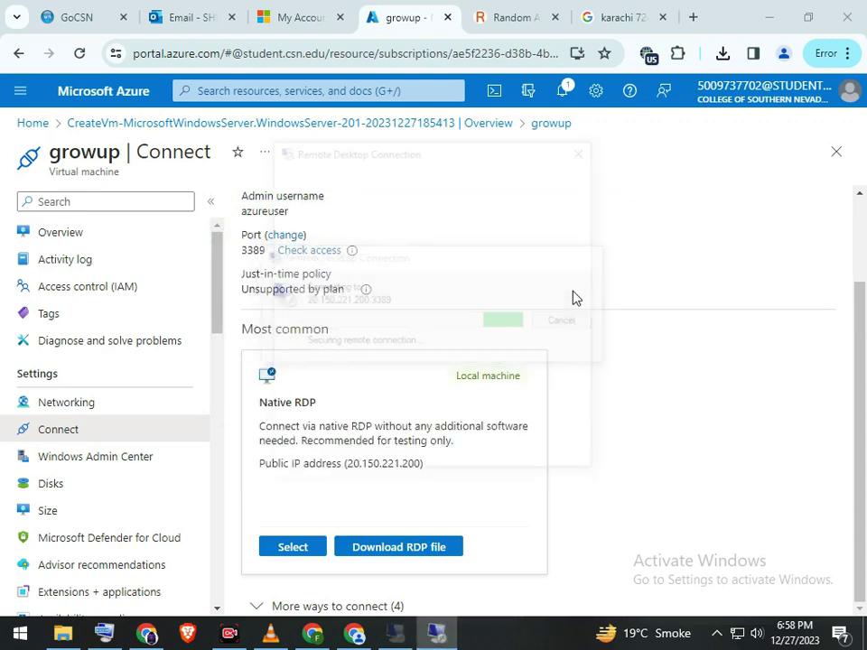
key("Left")
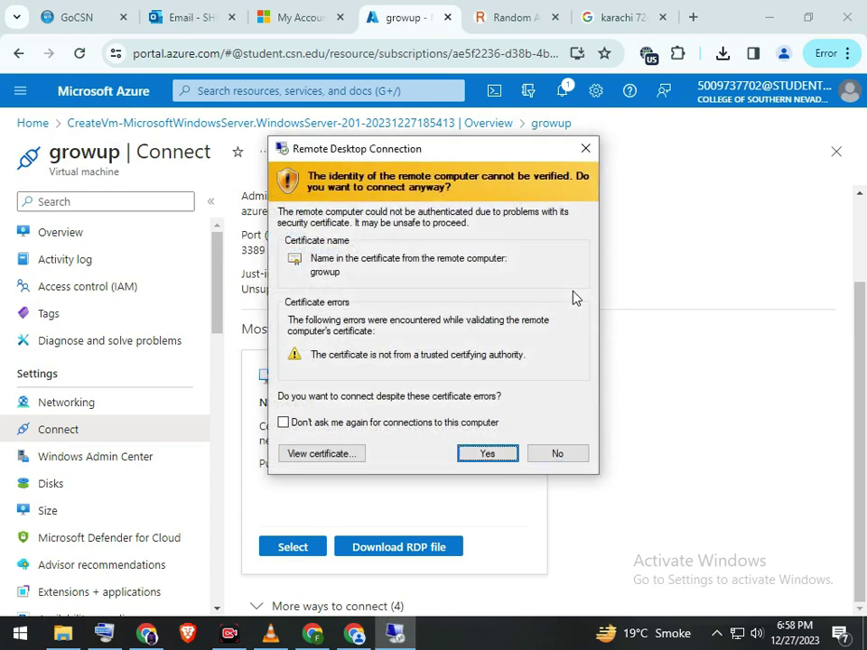
key("Return")
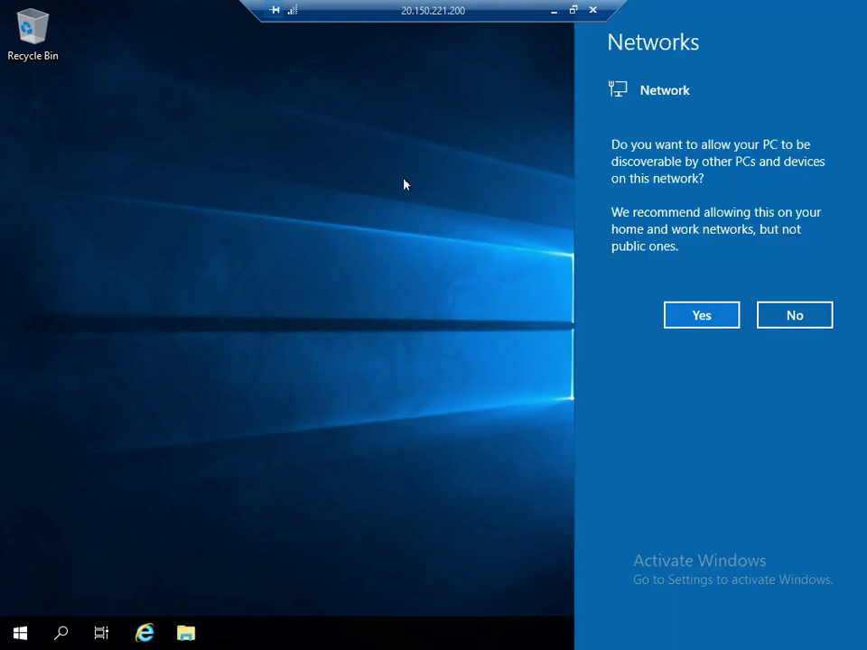
Decline network discovery on the remote desktop and dismiss the desktop's context menu
left_click(793, 314)
right_click(341, 138)
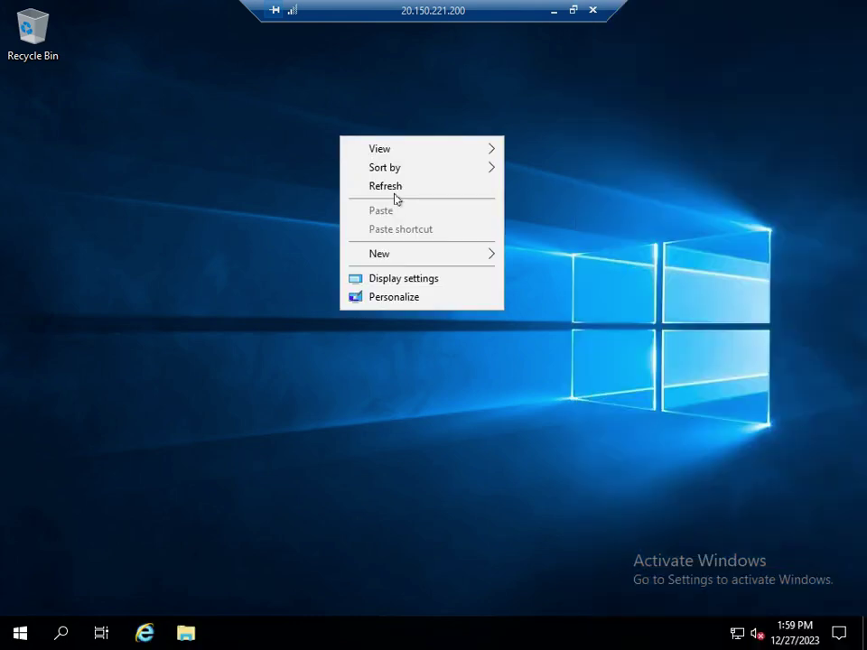
left_click(286, 316)
left_click(147, 634)
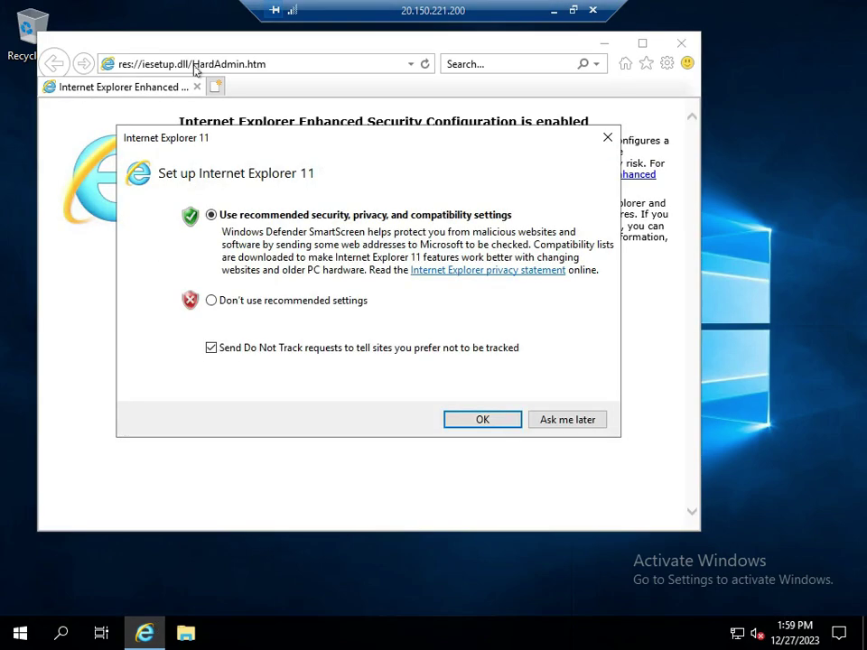
left_click(538, 421)
left_click(158, 62)
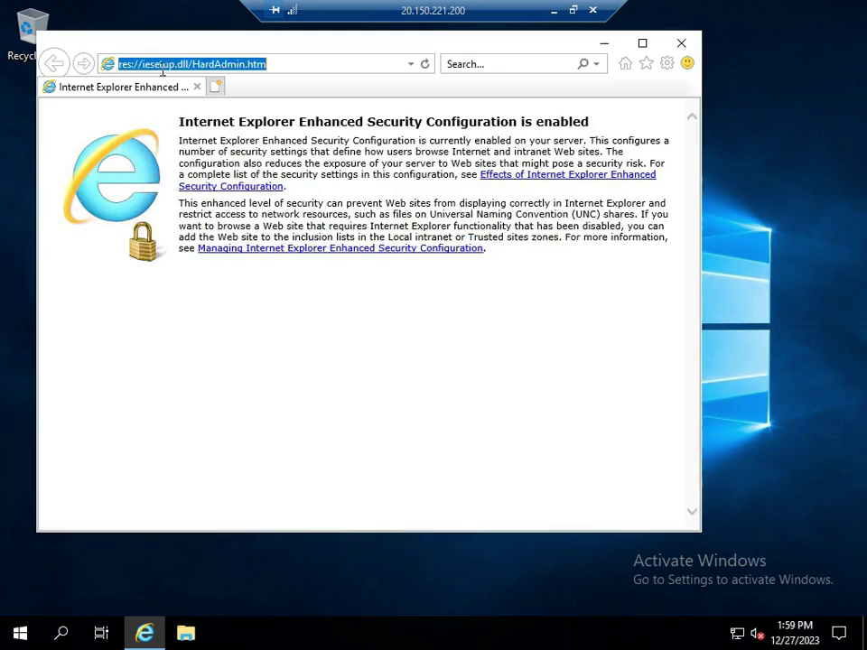
type("www.google.")
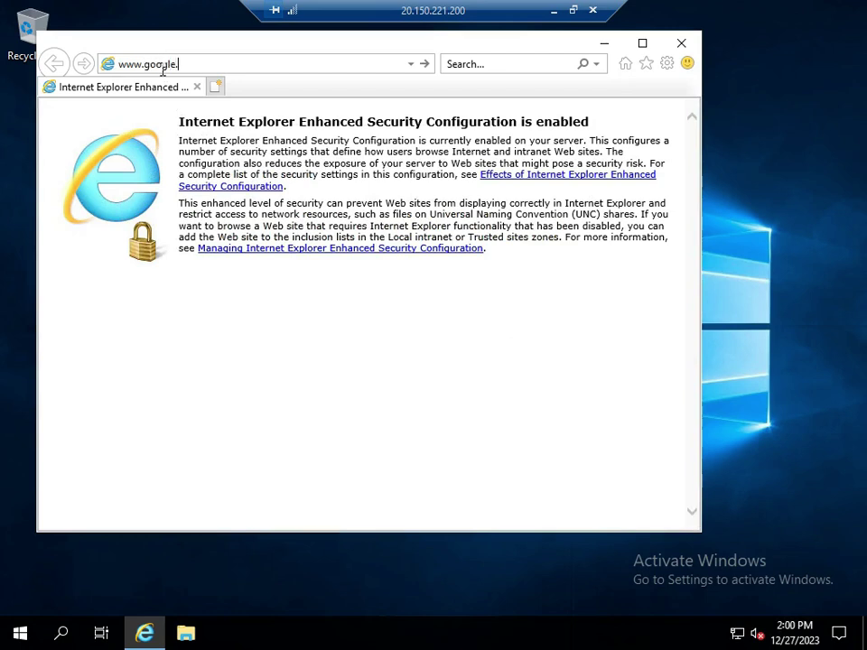
type("comn")
key("BackSpace")
key("Return")
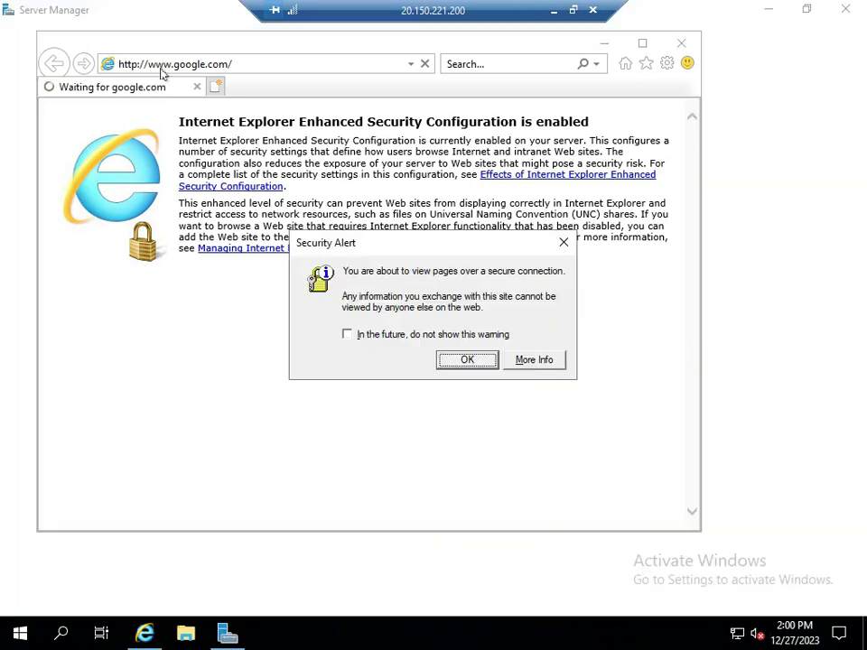
Accept the secure connection alert with future warnings turned off, and close the blocked-content prompts for the Google site
left_click(389, 335)
left_click(454, 359)
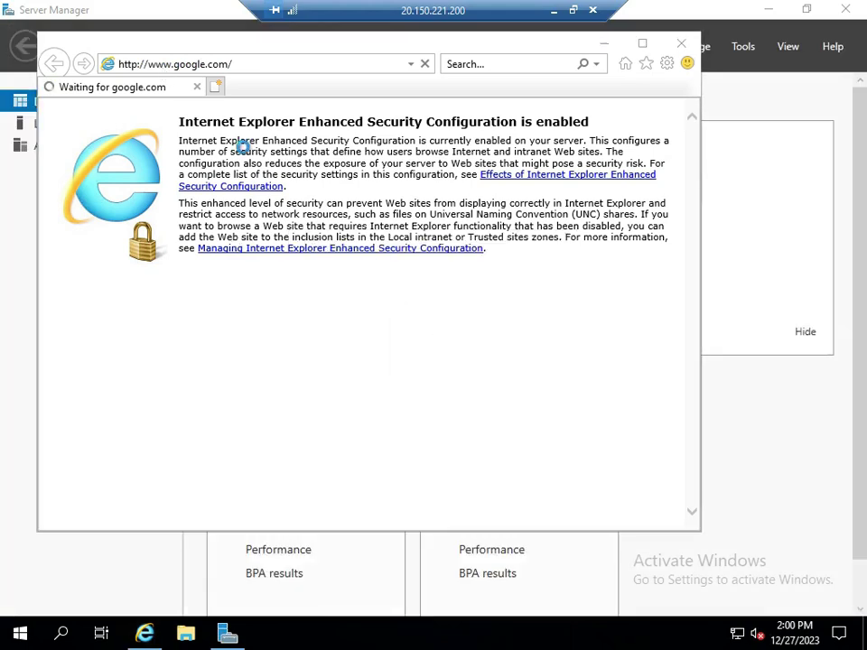
left_click(548, 201)
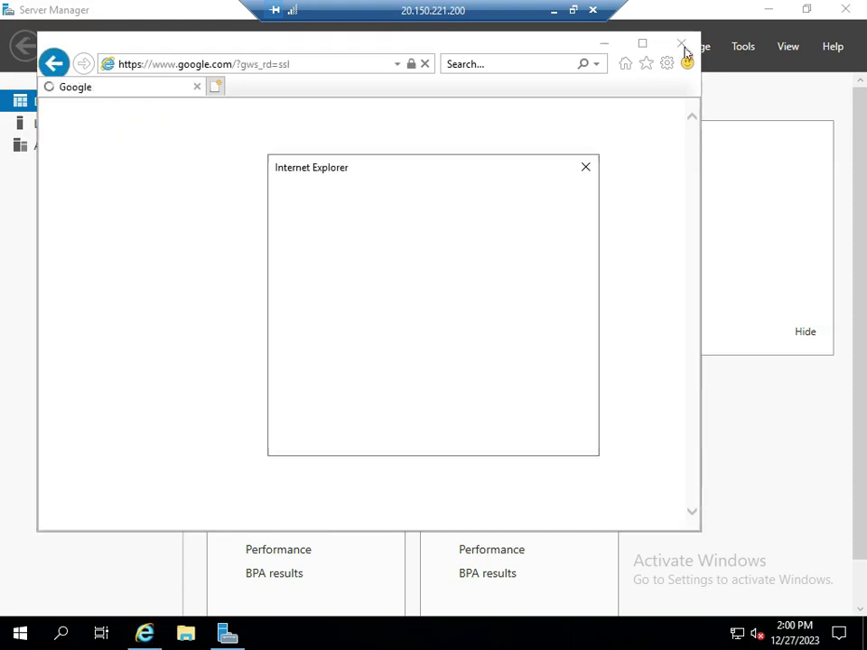
left_click(567, 199)
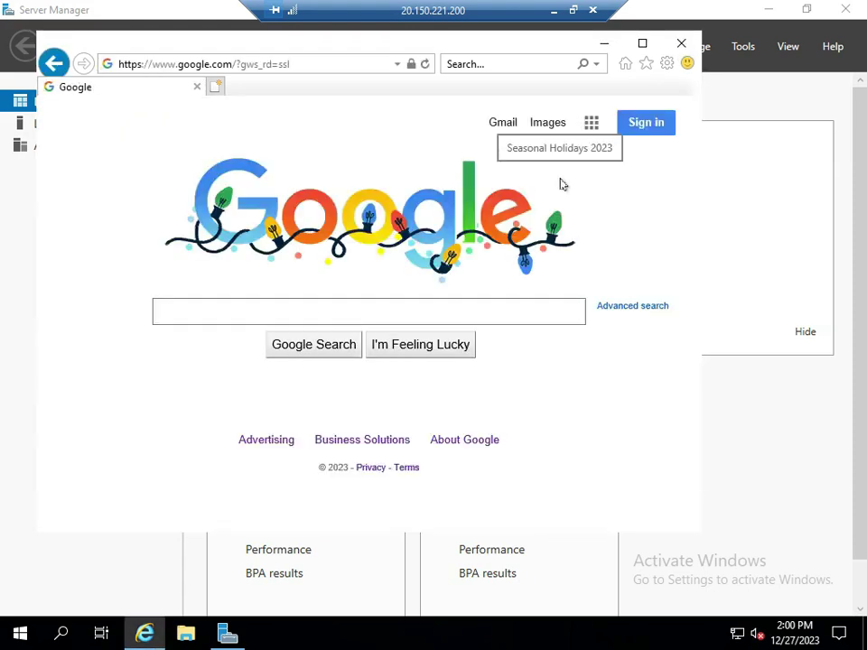
Search Google for "fb" and close the blocked-content prompts
left_click(443, 311)
type("fb")
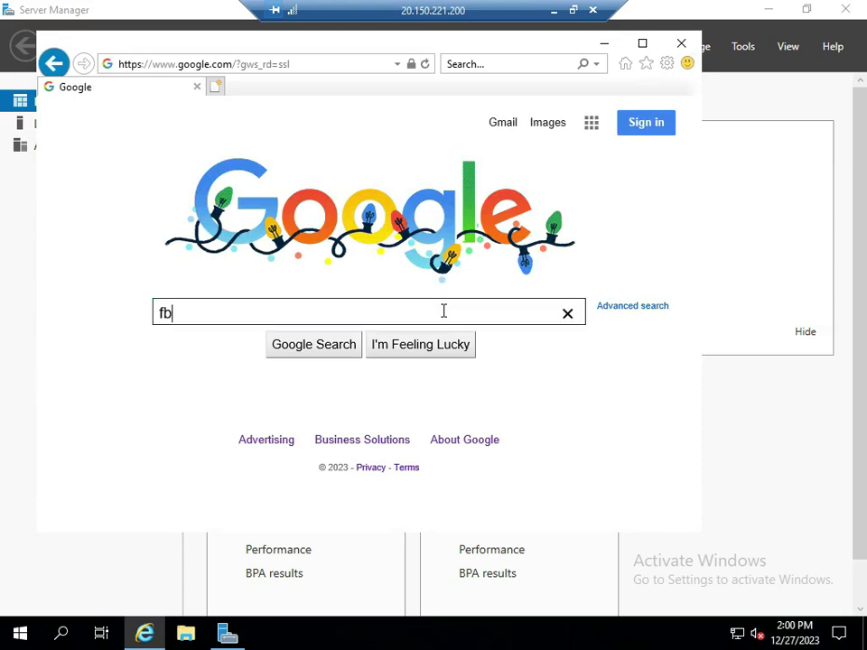
left_click(329, 352)
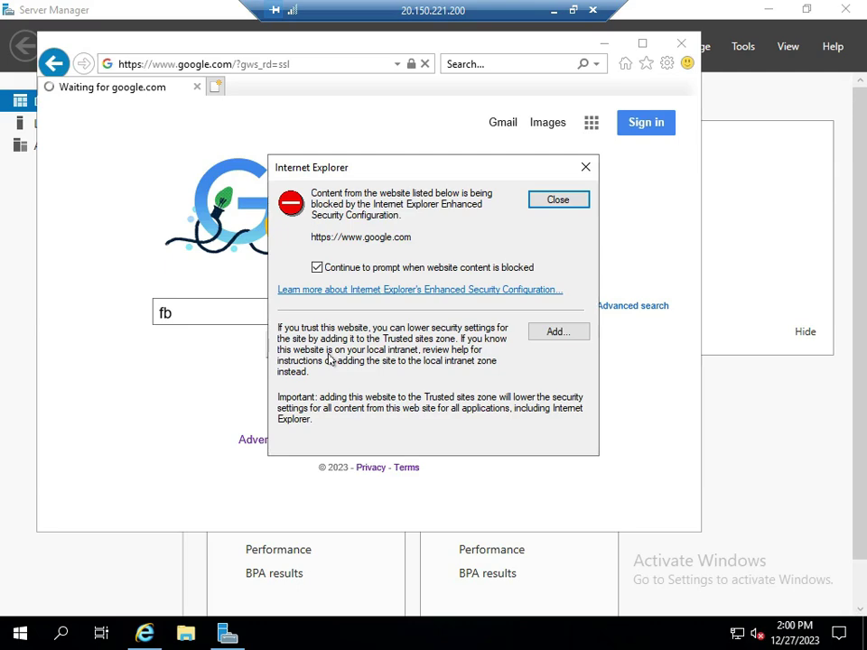
left_click(557, 203)
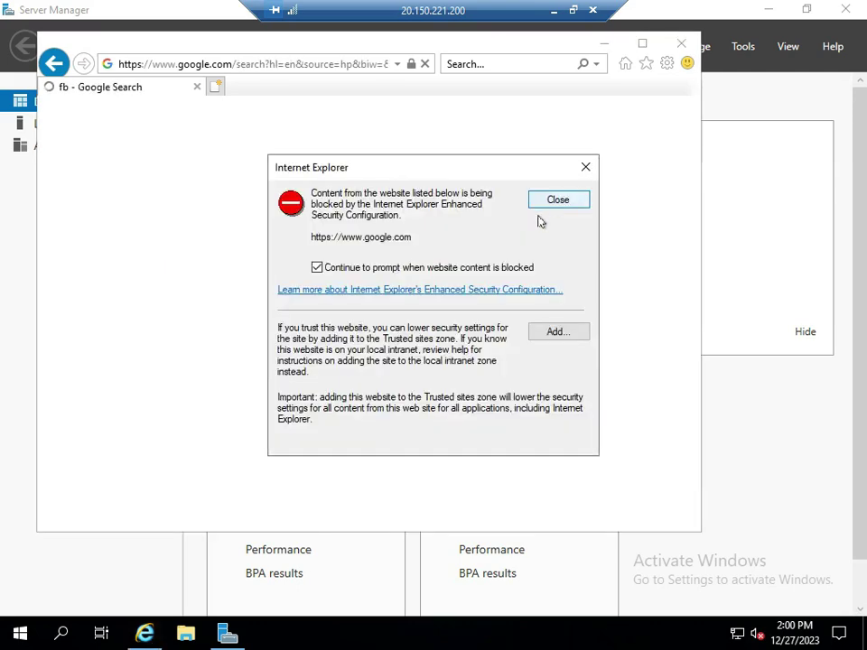
left_click(553, 203)
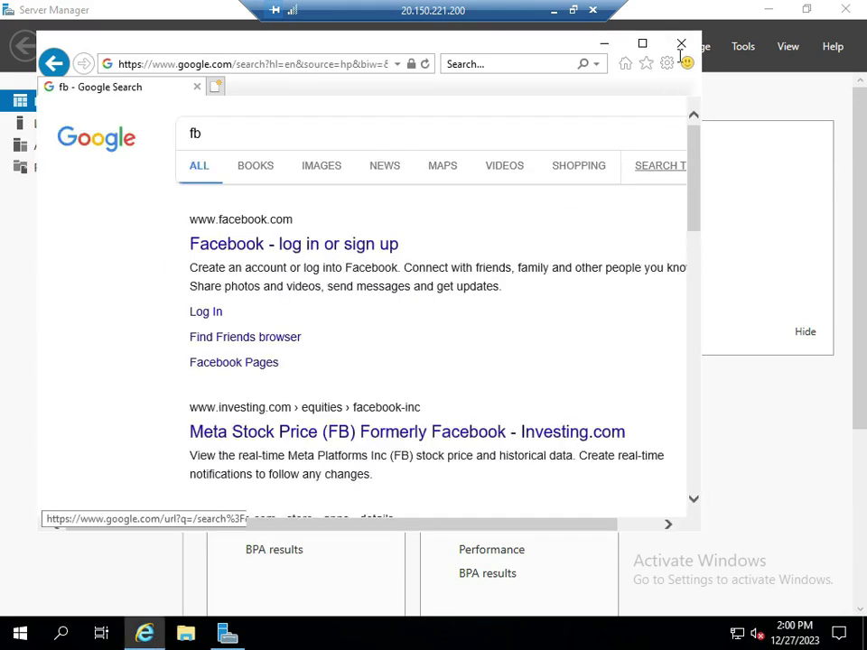
Close Internet Explorer and Server Manager, and dismiss the remote desktop's context menu
left_click(681, 43)
left_click(845, 9)
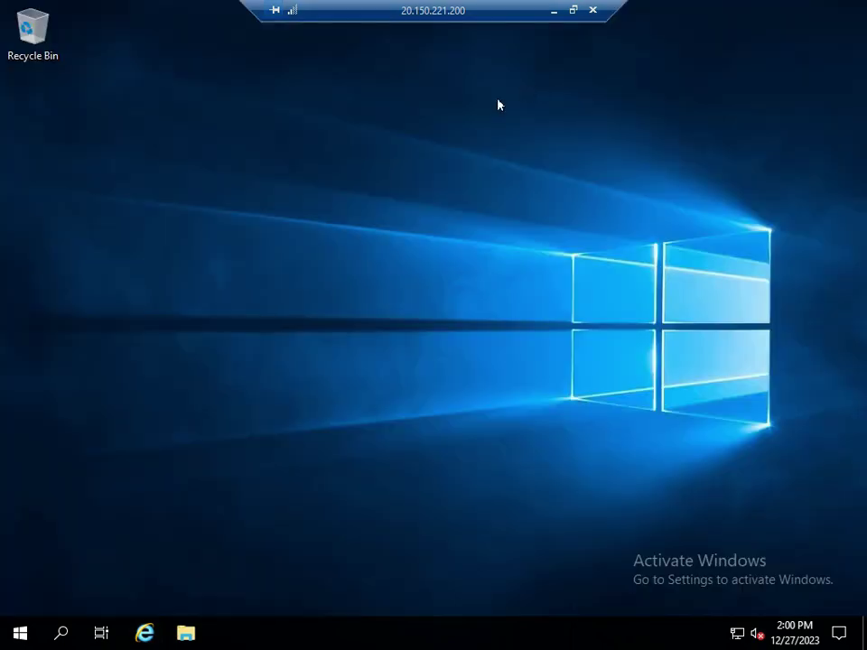
right_click(357, 207)
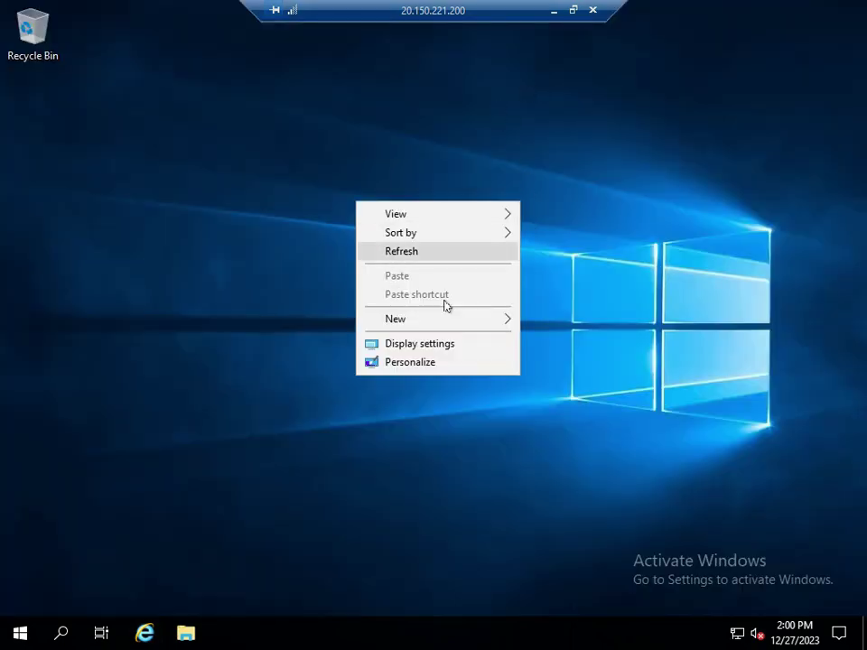
left_click(560, 452)
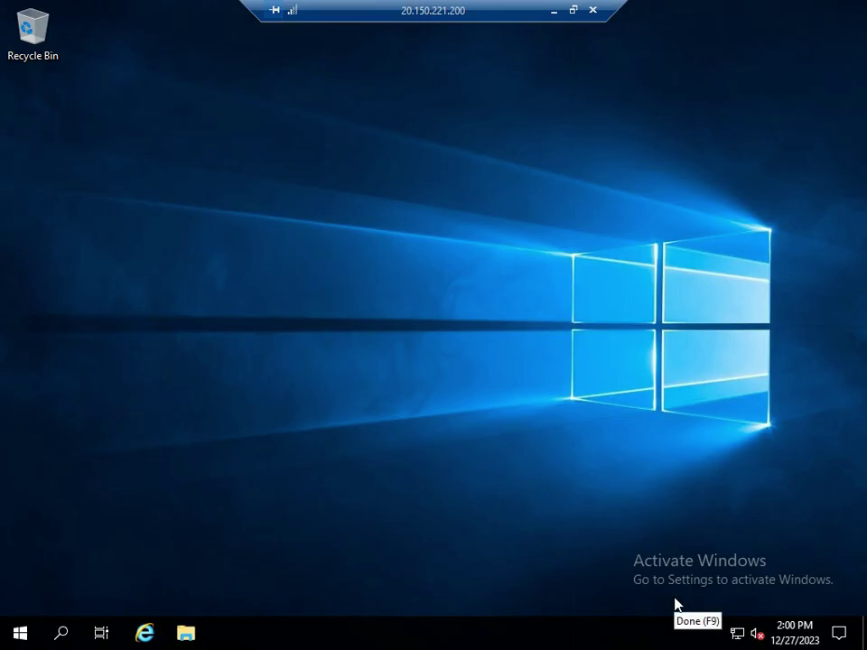